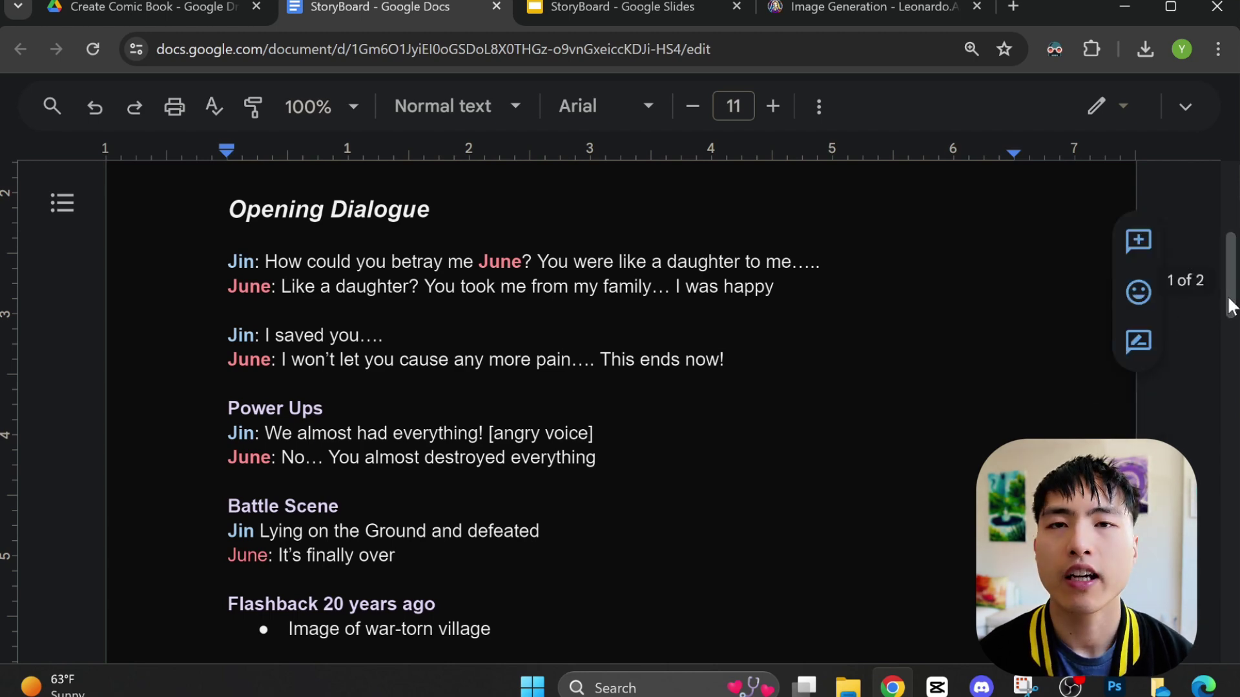
Scroll through the StoryBoard script to its closing lines about June.
{"action": "left_click_drag", "start_coordinate": [1230, 306], "coordinate": [1230, 331]}
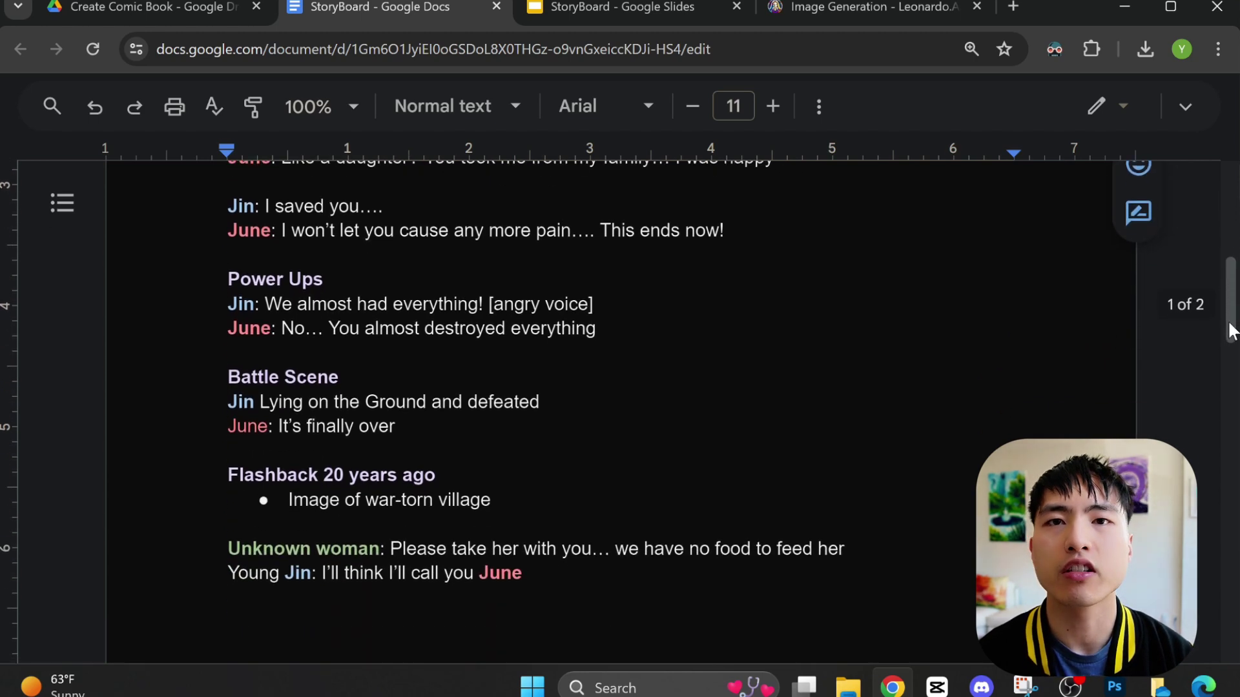
Close the script, enlarge the slide area, and view the Intro Dialogue and 2 Person Shot slides.
{"action": "left_click", "coordinate": [494, 6]}
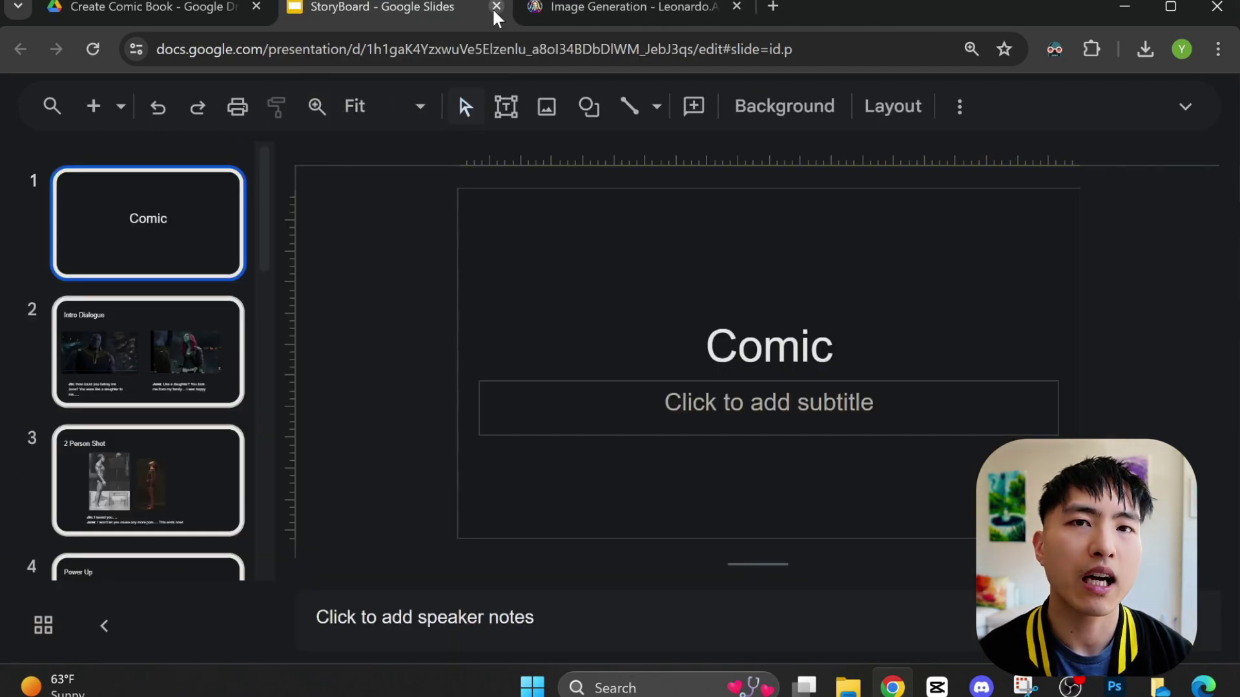
{"action": "left_click", "coordinate": [180, 362]}
{"action": "scroll", "coordinate": [1085, 278], "scroll_direction": "up", "scroll_amount": 1}
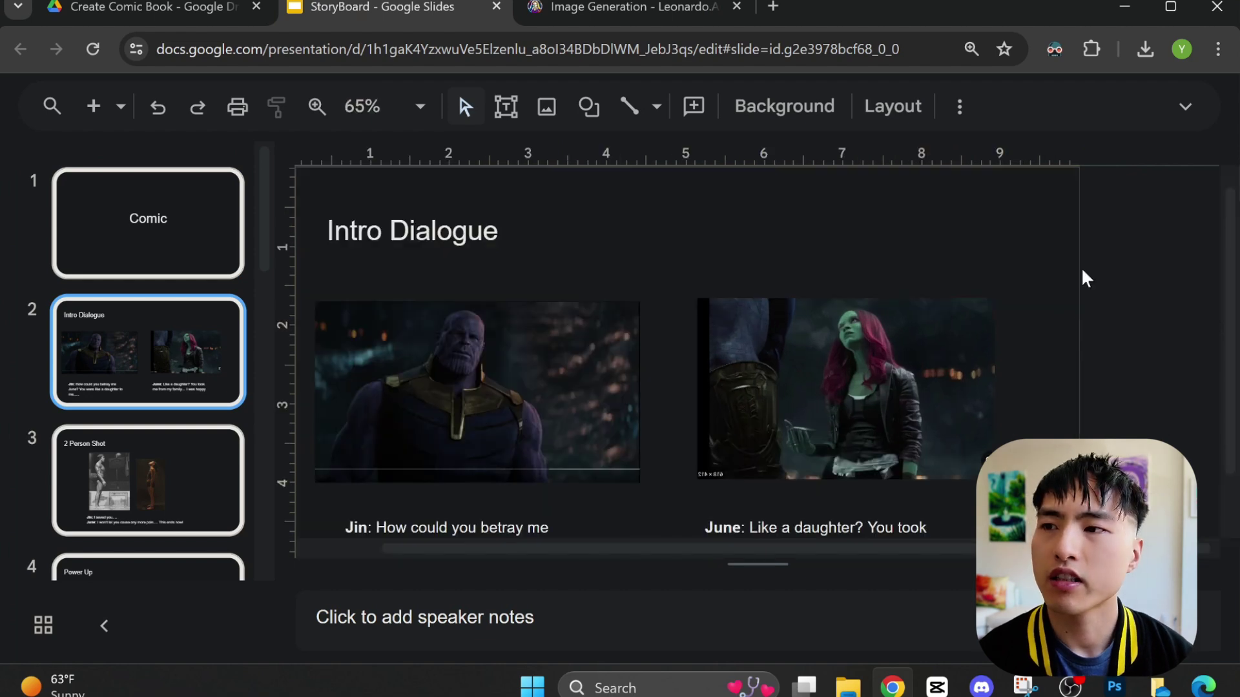
{"action": "left_click_drag", "start_coordinate": [758, 572], "coordinate": [759, 660]}
{"action": "left_click", "coordinate": [114, 463]}
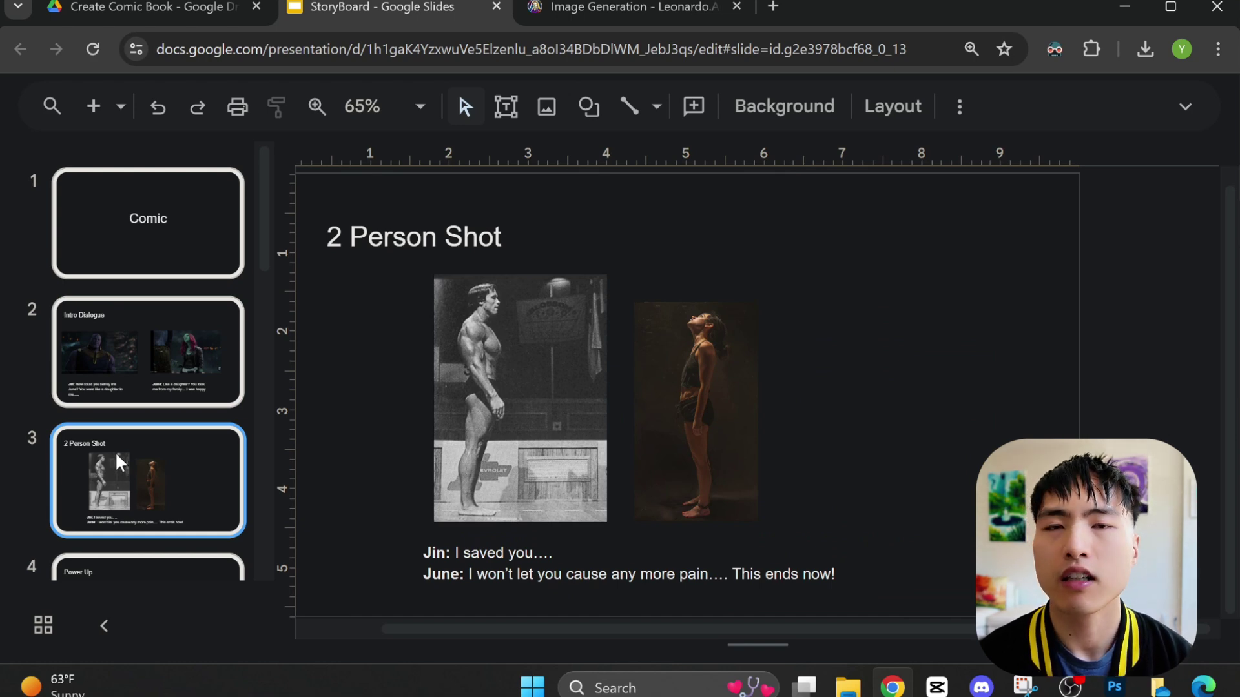
Step through the Power Up, Battle, Aftermath, Flashback and Jin Takes Baby slides.
{"action": "scroll", "coordinate": [129, 445], "scroll_direction": "down", "scroll_amount": 3}
{"action": "left_click", "coordinate": [145, 435]}
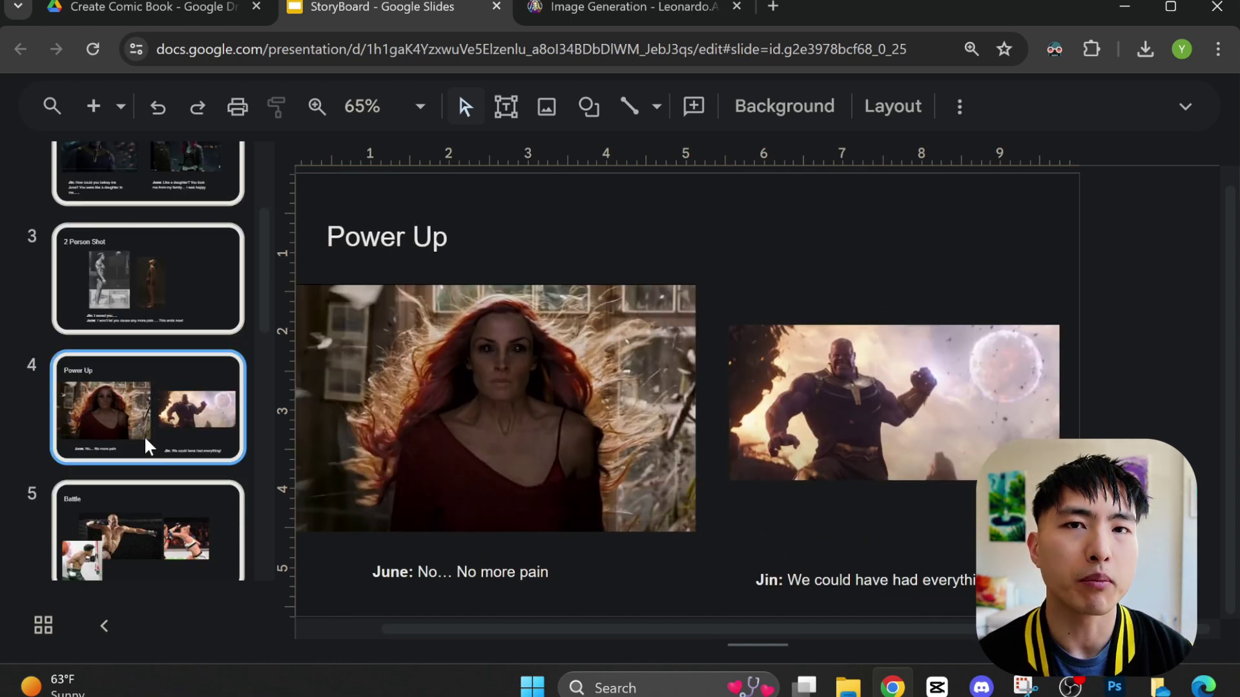
{"action": "left_click", "coordinate": [158, 515]}
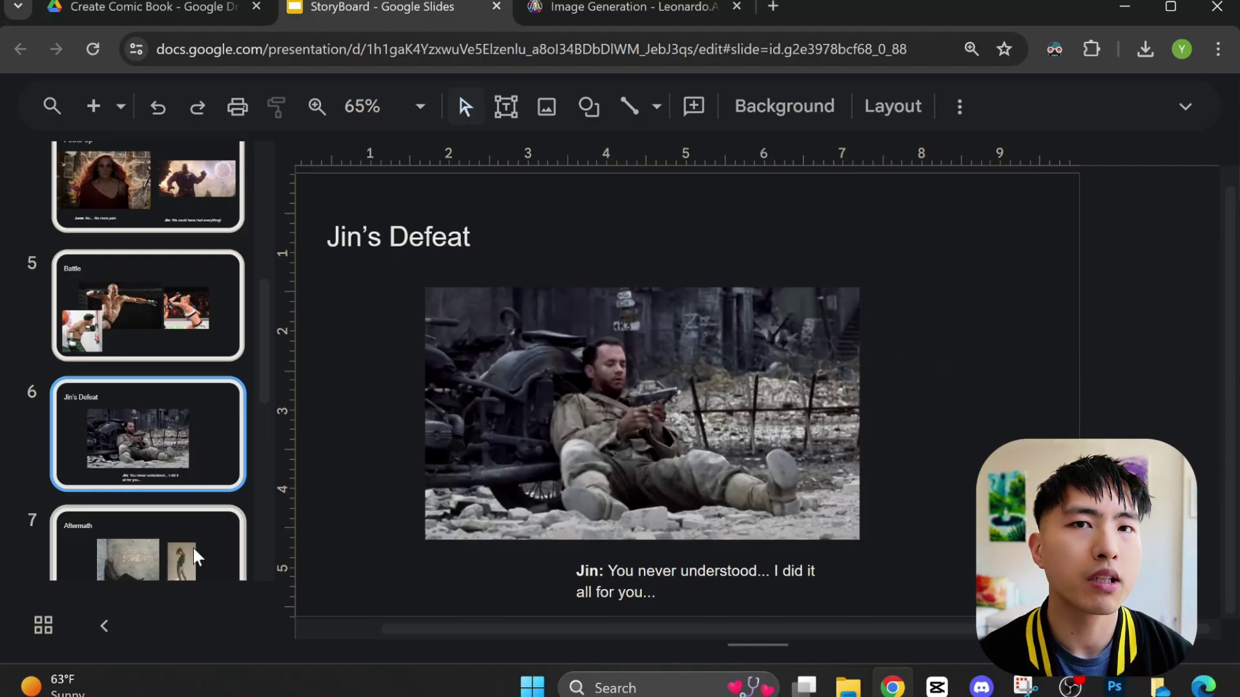
{"action": "left_click", "coordinate": [196, 557]}
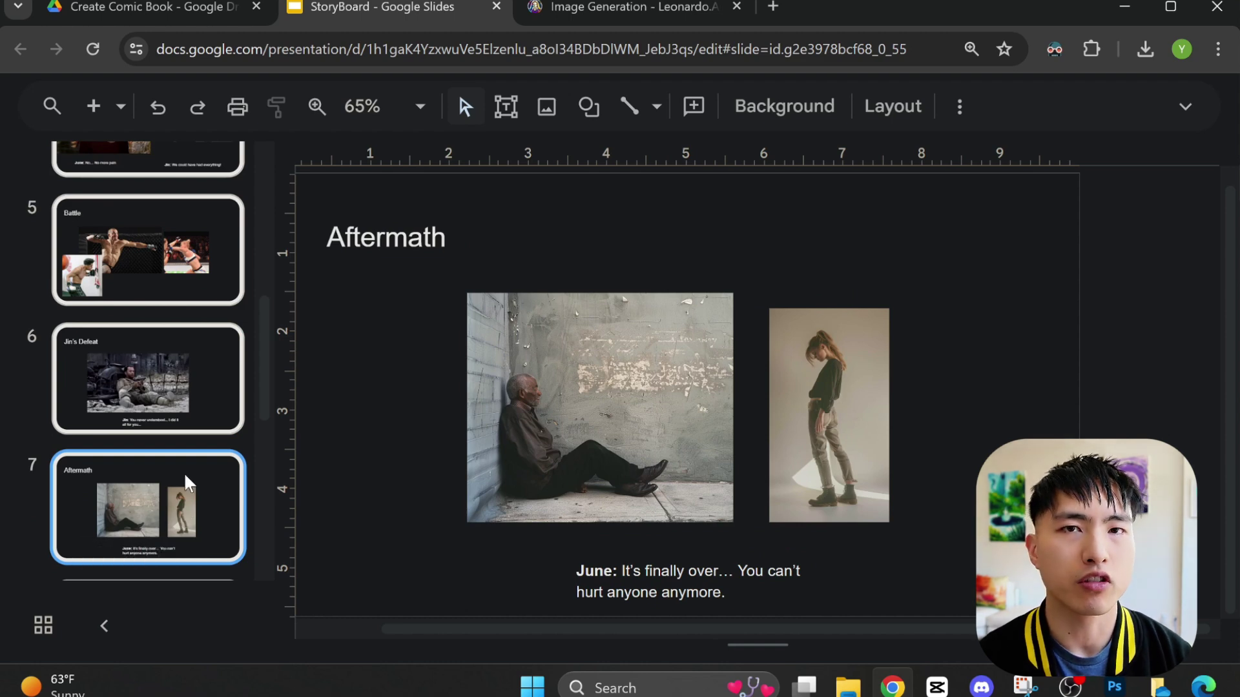
{"action": "scroll", "coordinate": [185, 481], "scroll_direction": "down", "scroll_amount": 2}
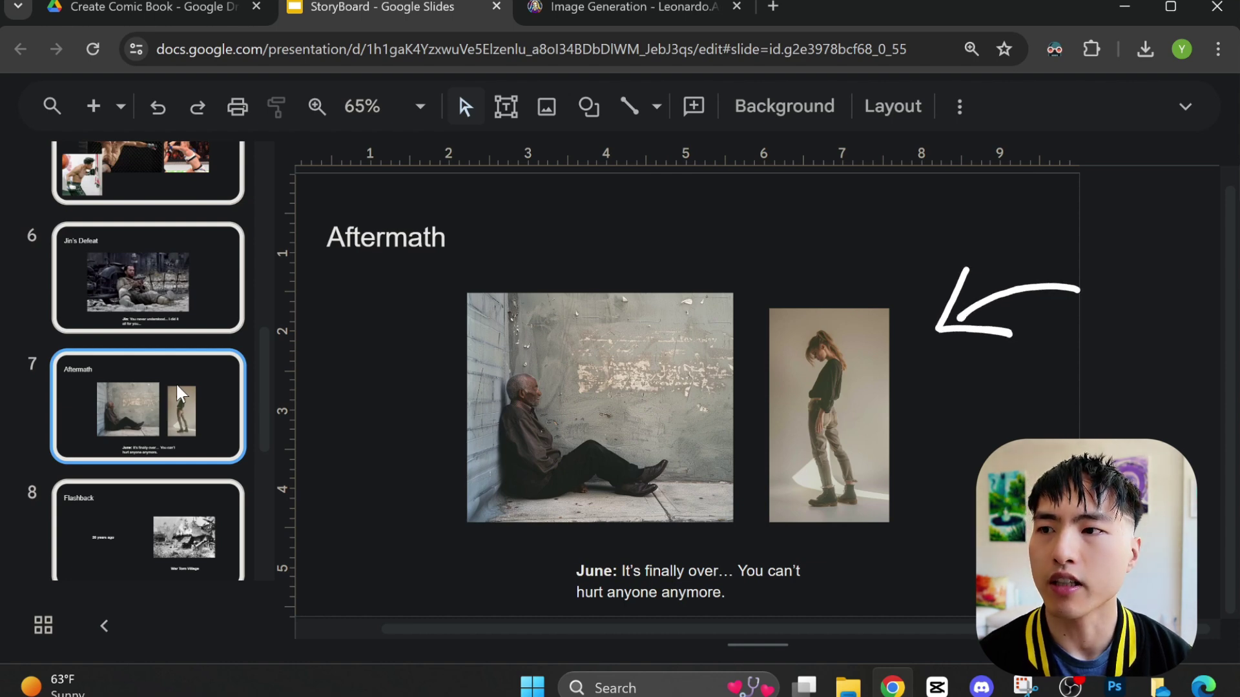
{"action": "scroll", "coordinate": [176, 382], "scroll_direction": "down", "scroll_amount": 2}
{"action": "left_click", "coordinate": [173, 463]}
{"action": "scroll", "coordinate": [174, 468], "scroll_direction": "down", "scroll_amount": 2}
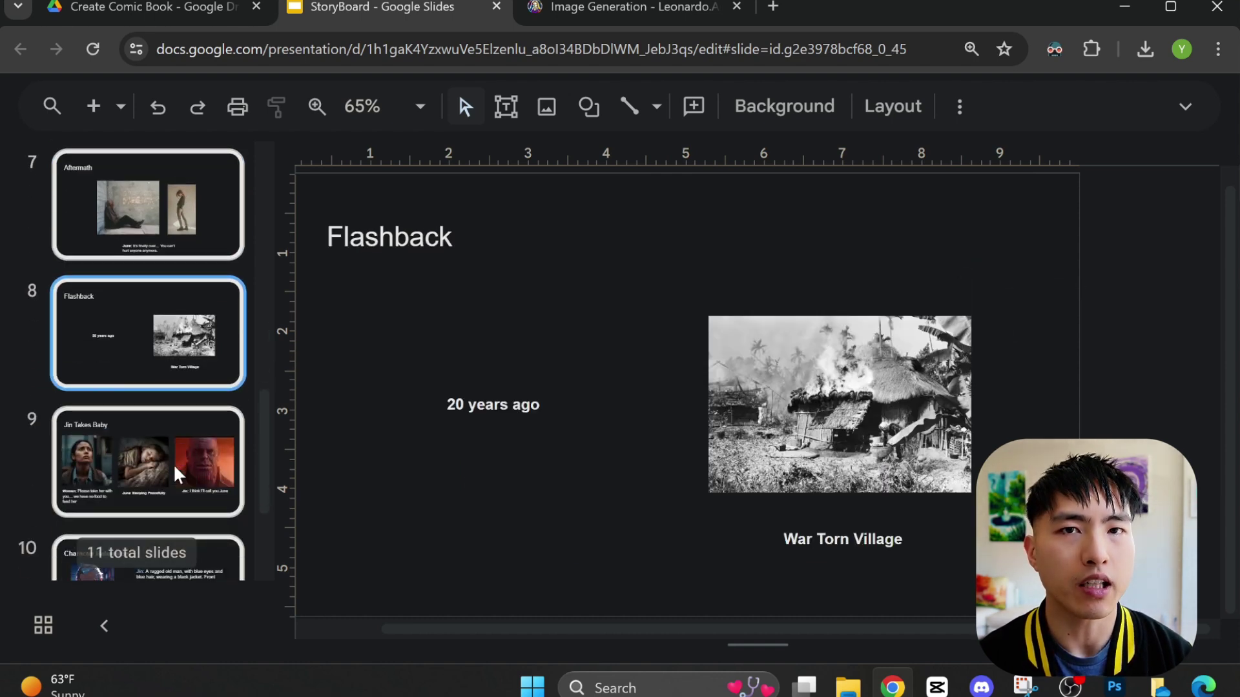
{"action": "left_click", "coordinate": [173, 464]}
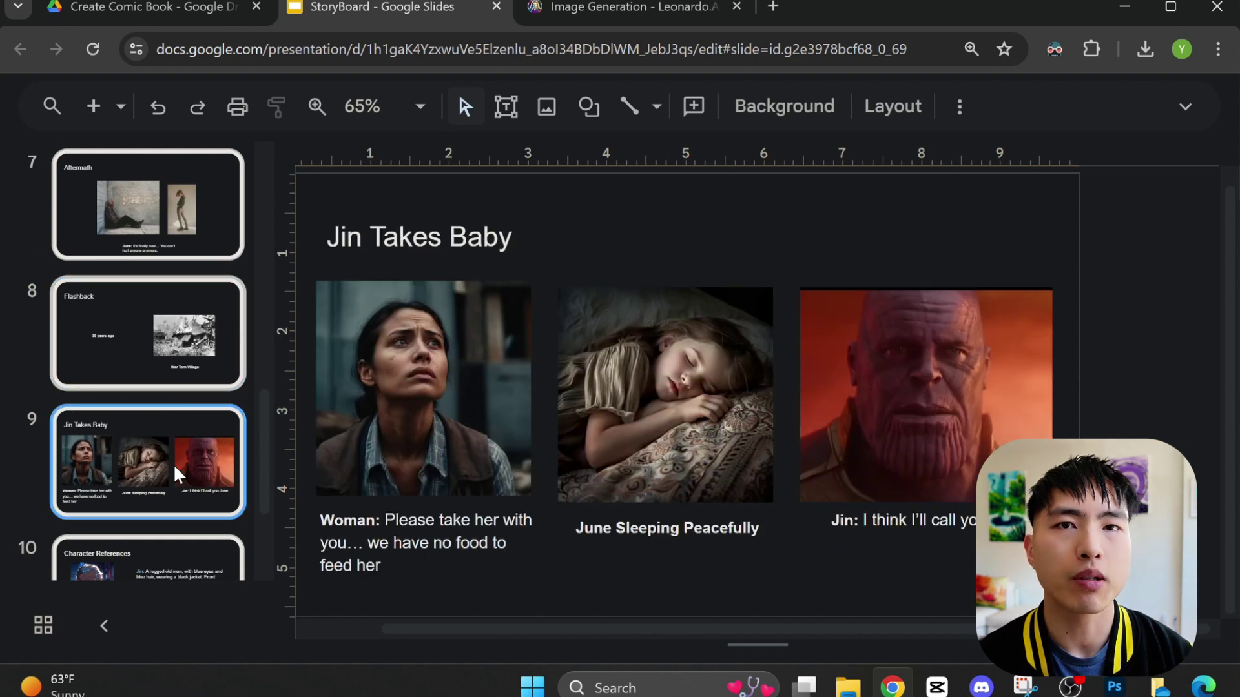
{"action": "scroll", "coordinate": [173, 464], "scroll_direction": "down", "scroll_amount": 2}
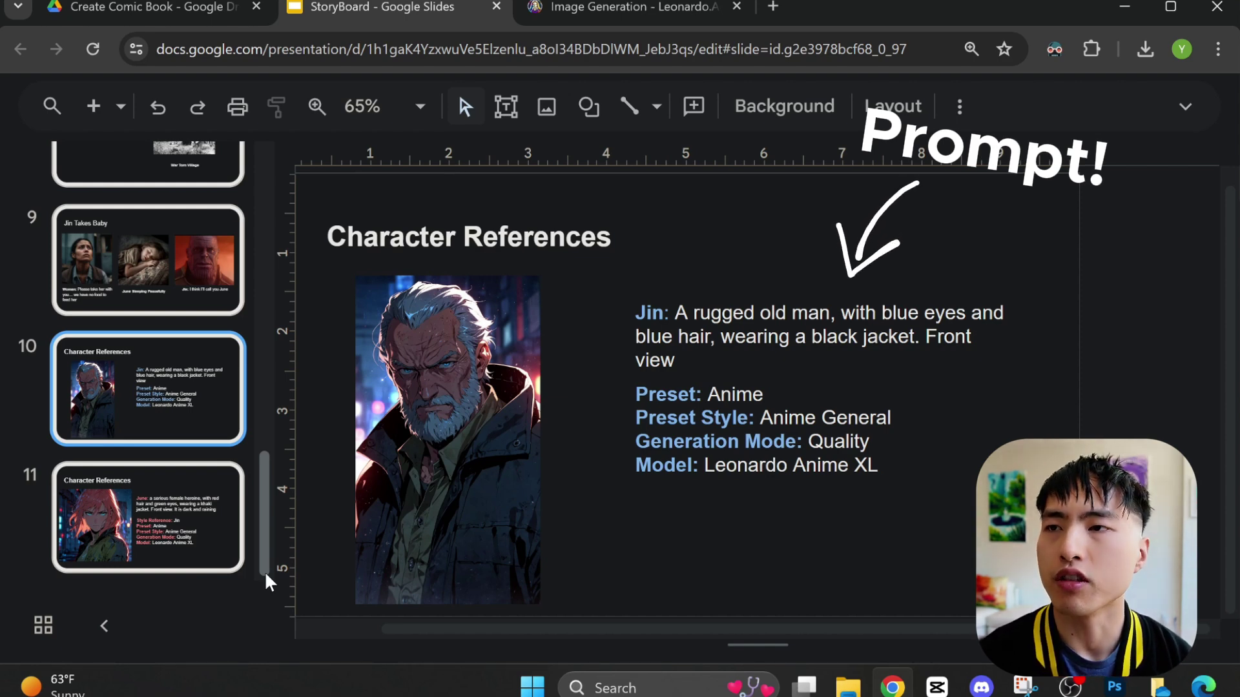
View June's character reference slide in the storyboard.
{"action": "left_click", "coordinate": [199, 560]}
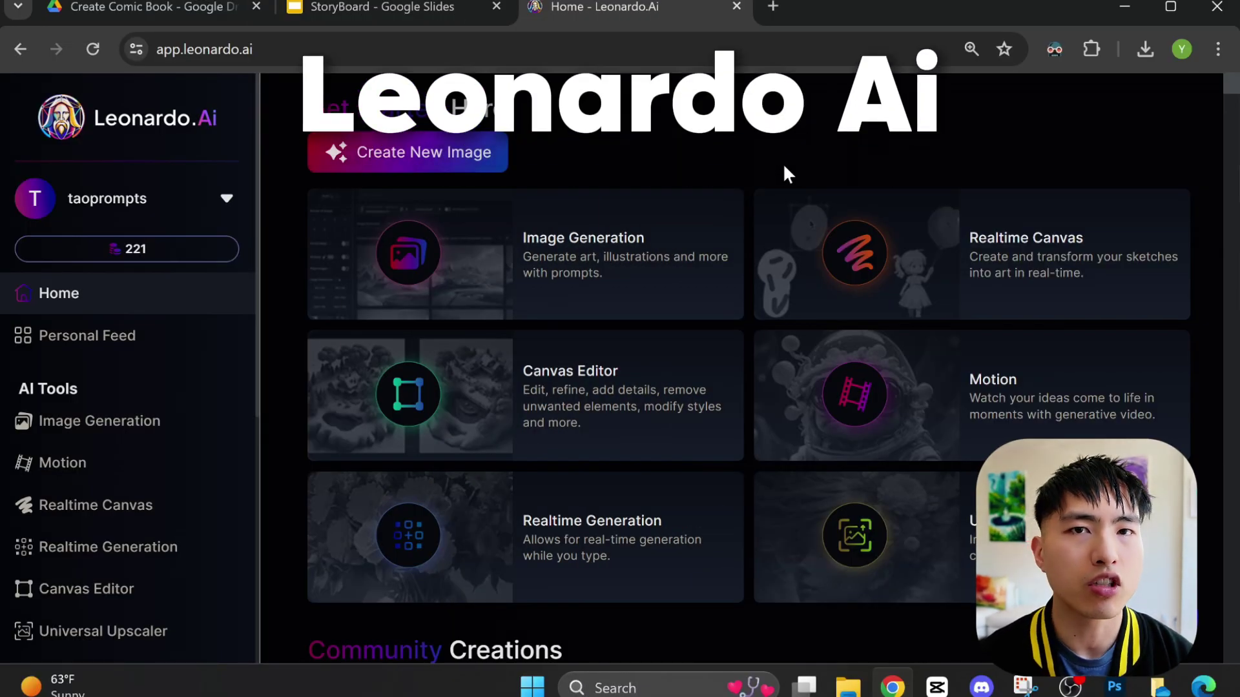
Open Image Generation and confirm the Anime preset in the full style presets list.
{"action": "left_click", "coordinate": [627, 304]}
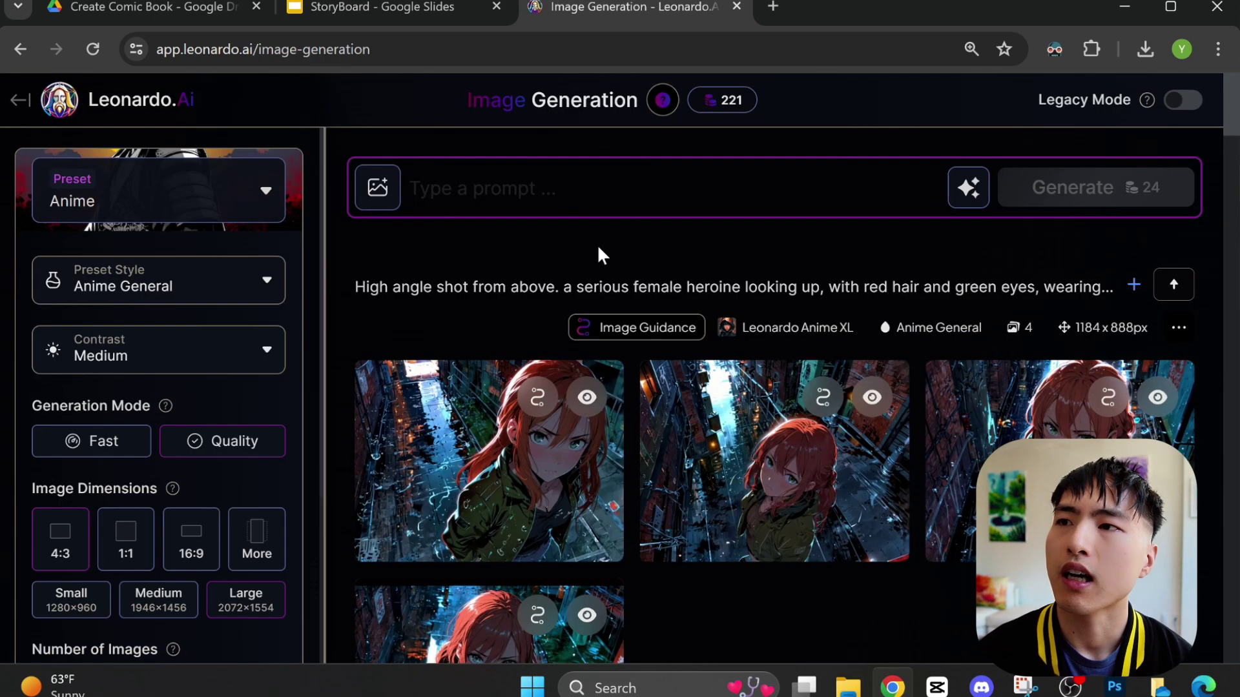
{"action": "left_click", "coordinate": [194, 206]}
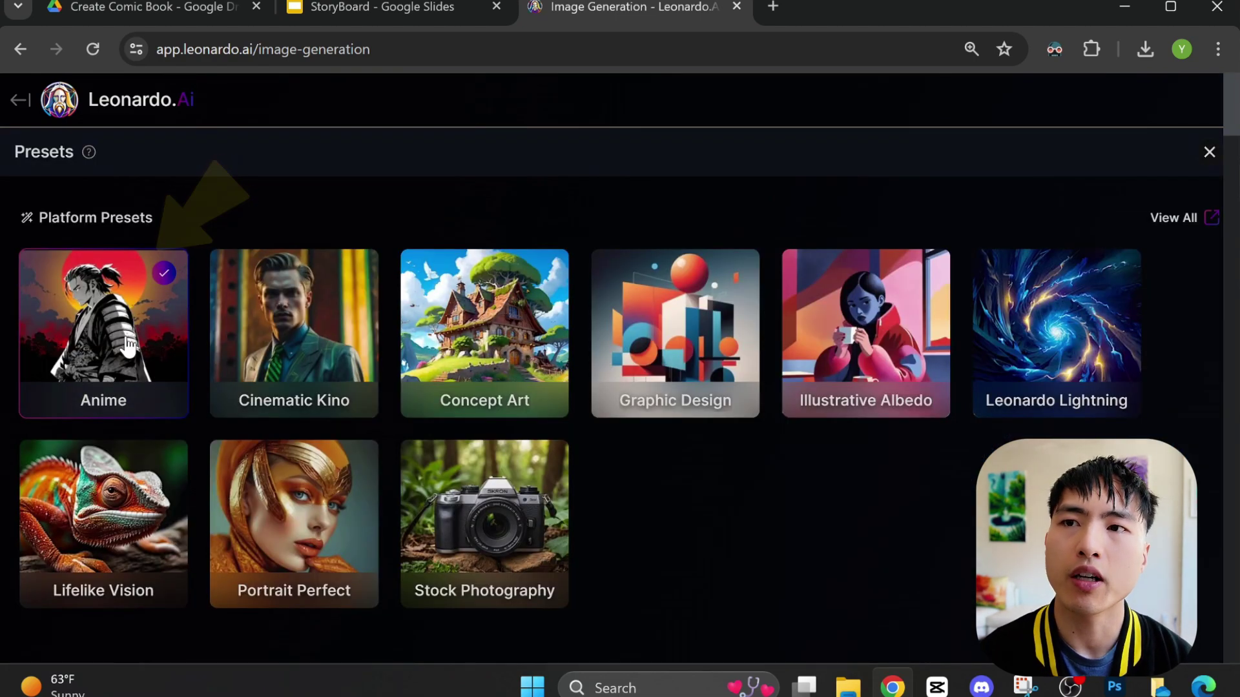
{"action": "left_click", "coordinate": [1209, 155]}
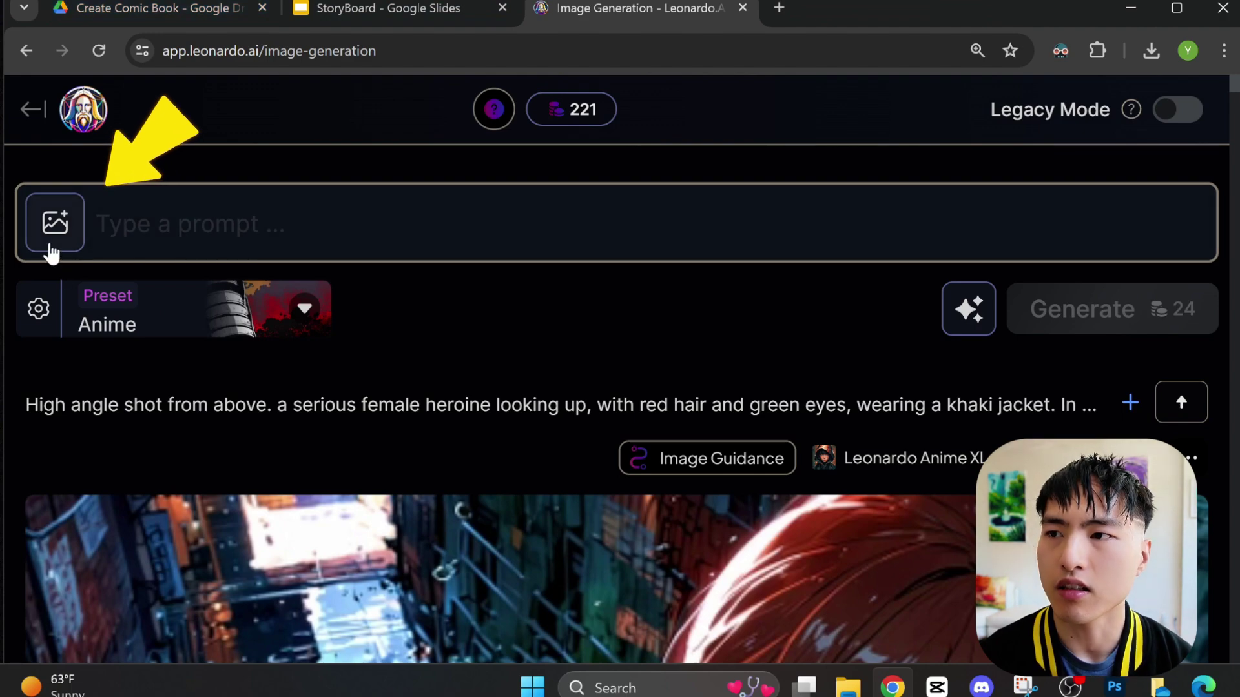
Add the old-man Jin image as a Character Reference.
{"action": "left_click", "coordinate": [52, 254]}
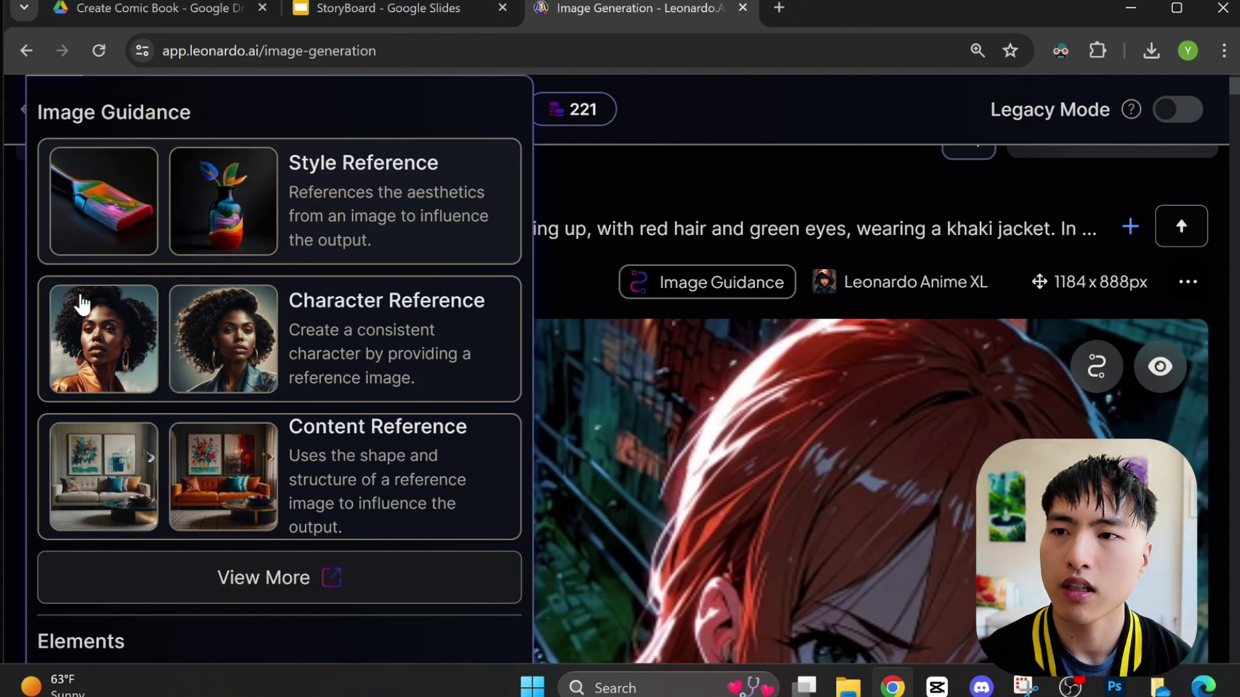
{"action": "left_click", "coordinate": [476, 388]}
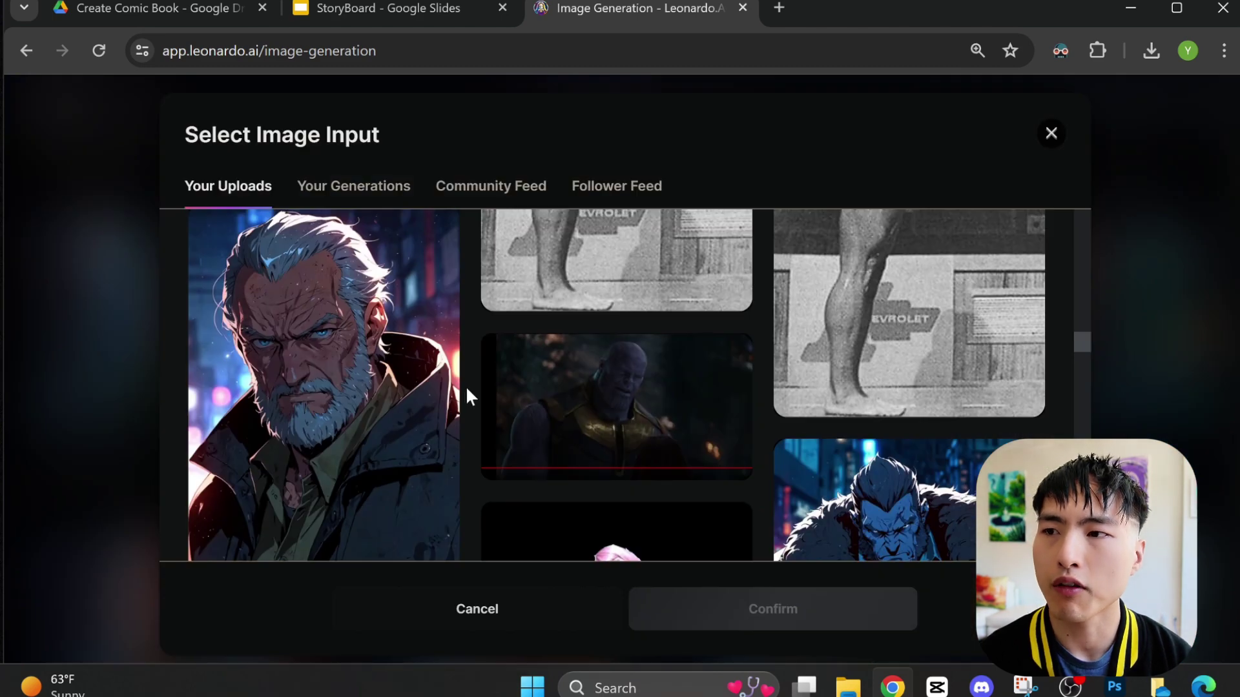
{"action": "left_click", "coordinate": [407, 421]}
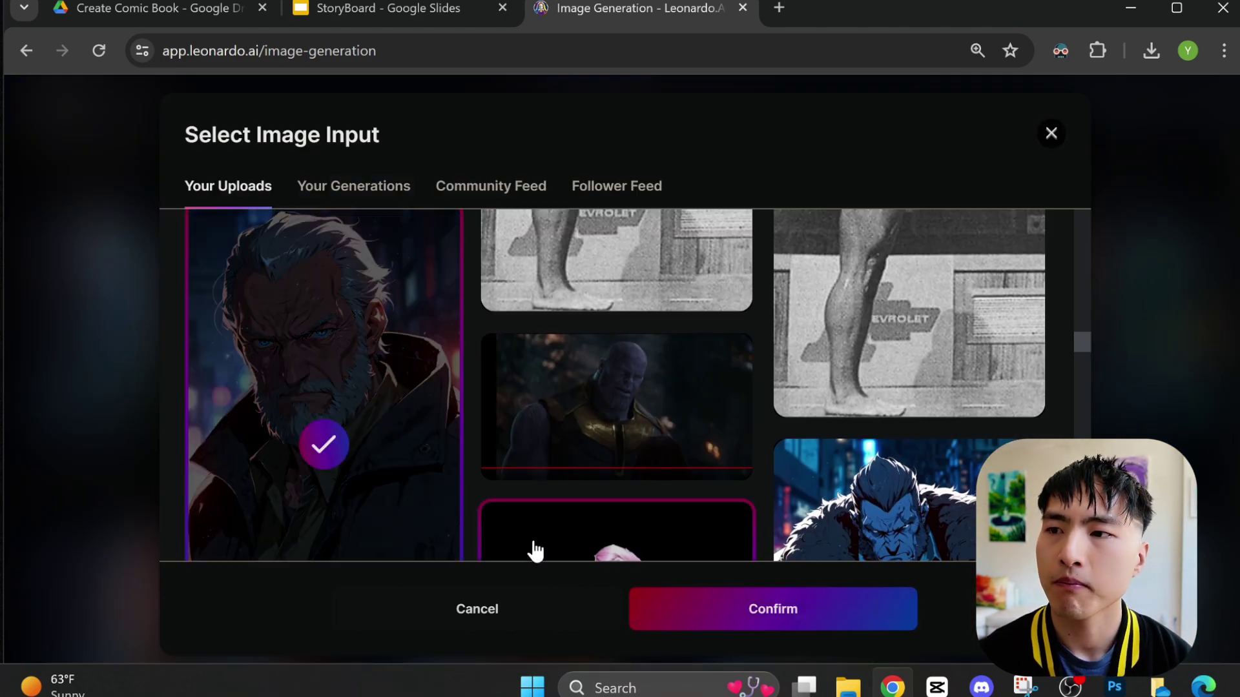
{"action": "left_click", "coordinate": [778, 631]}
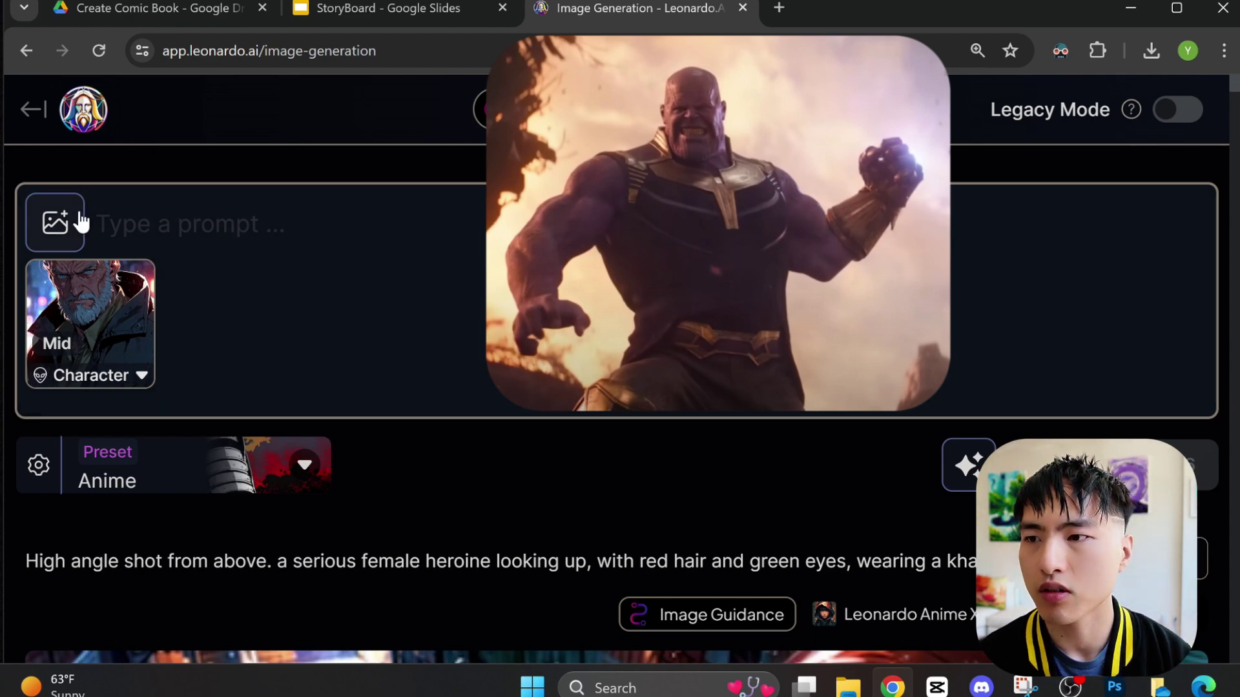
Add the Thanos image as a Pose to Image guide.
{"action": "left_click", "coordinate": [81, 221]}
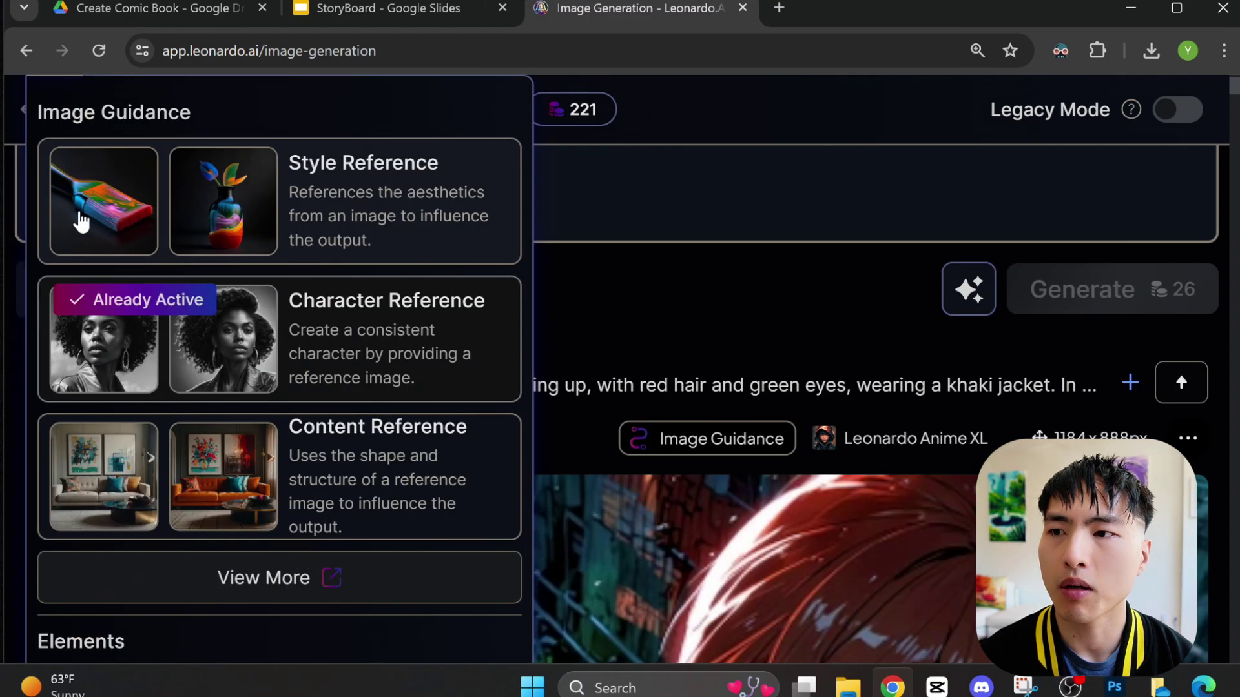
{"action": "left_click", "coordinate": [496, 599]}
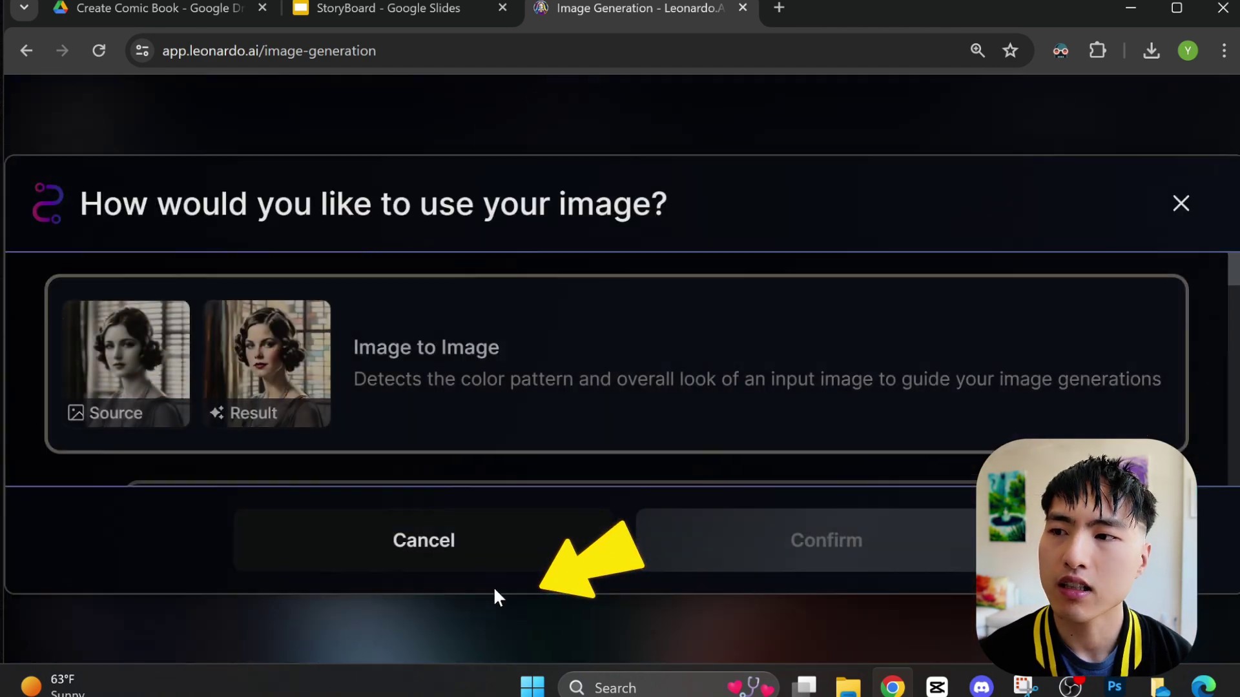
{"action": "scroll", "coordinate": [519, 407], "scroll_direction": "down", "scroll_amount": 5}
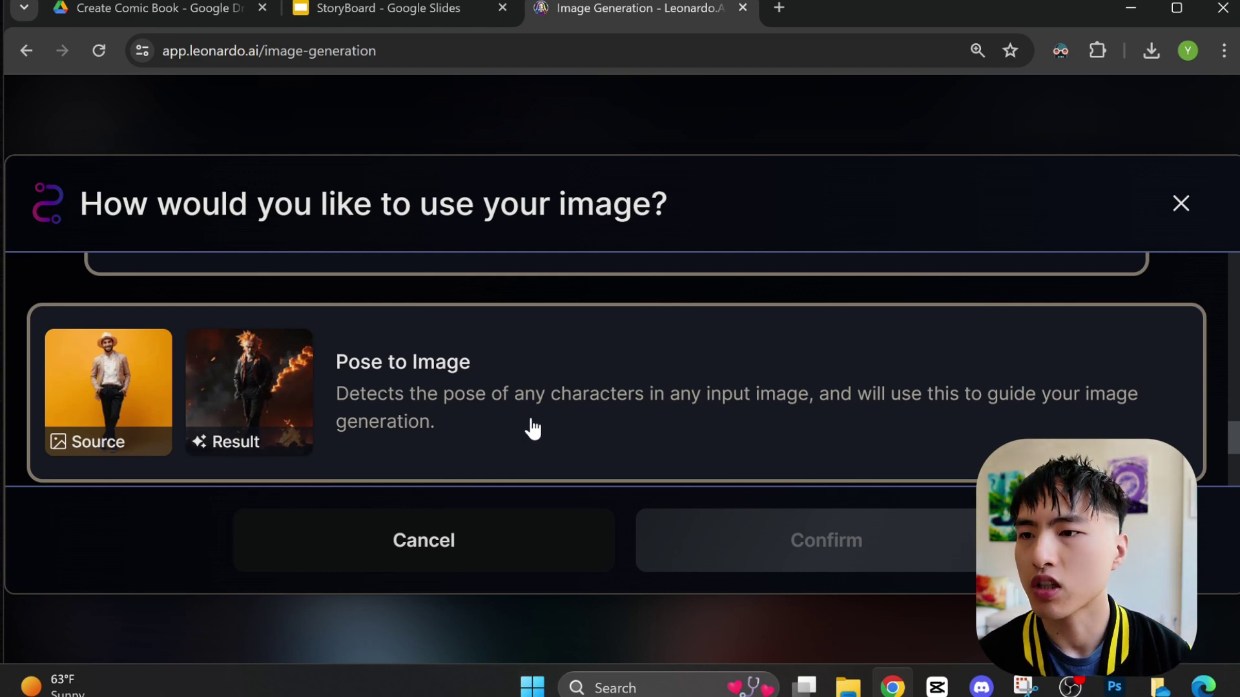
{"action": "left_click", "coordinate": [530, 426]}
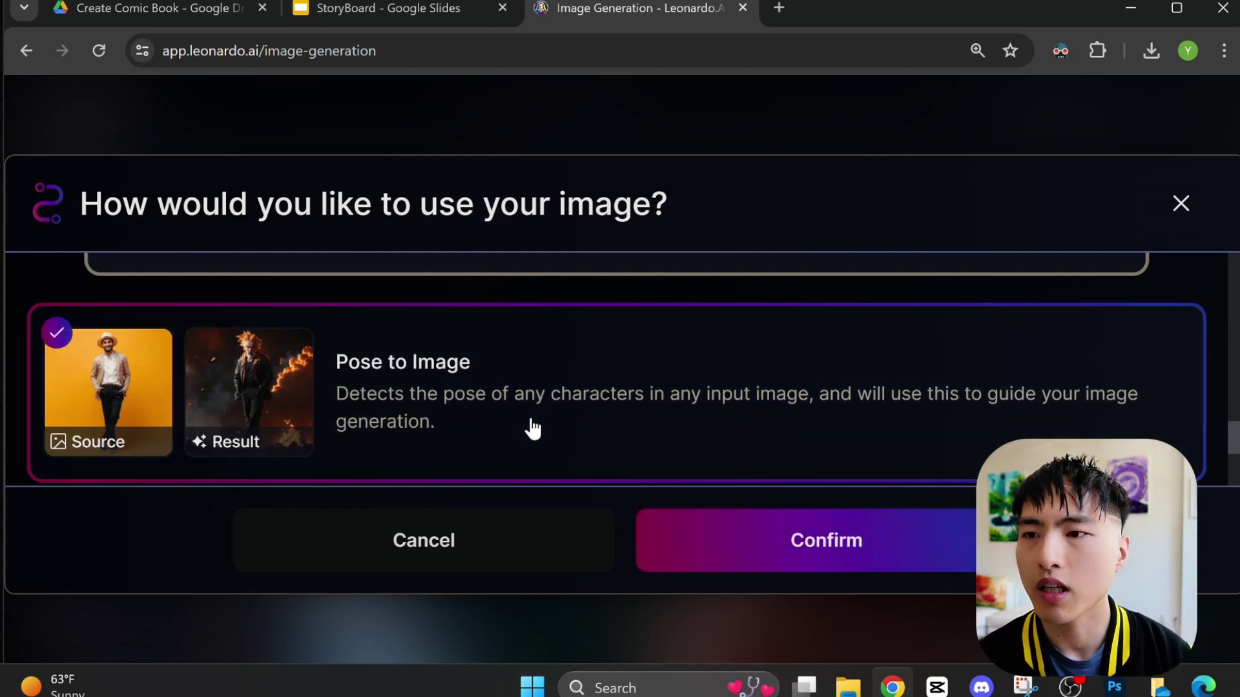
{"action": "left_click", "coordinate": [692, 541]}
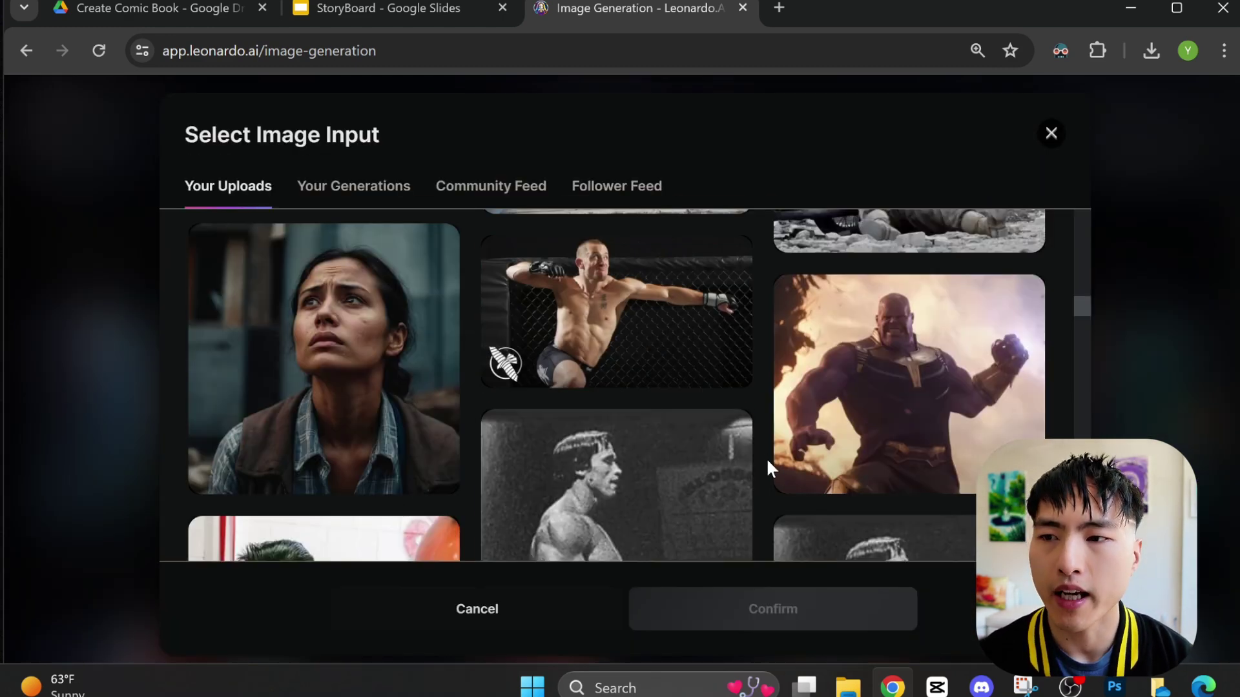
{"action": "left_click", "coordinate": [814, 470]}
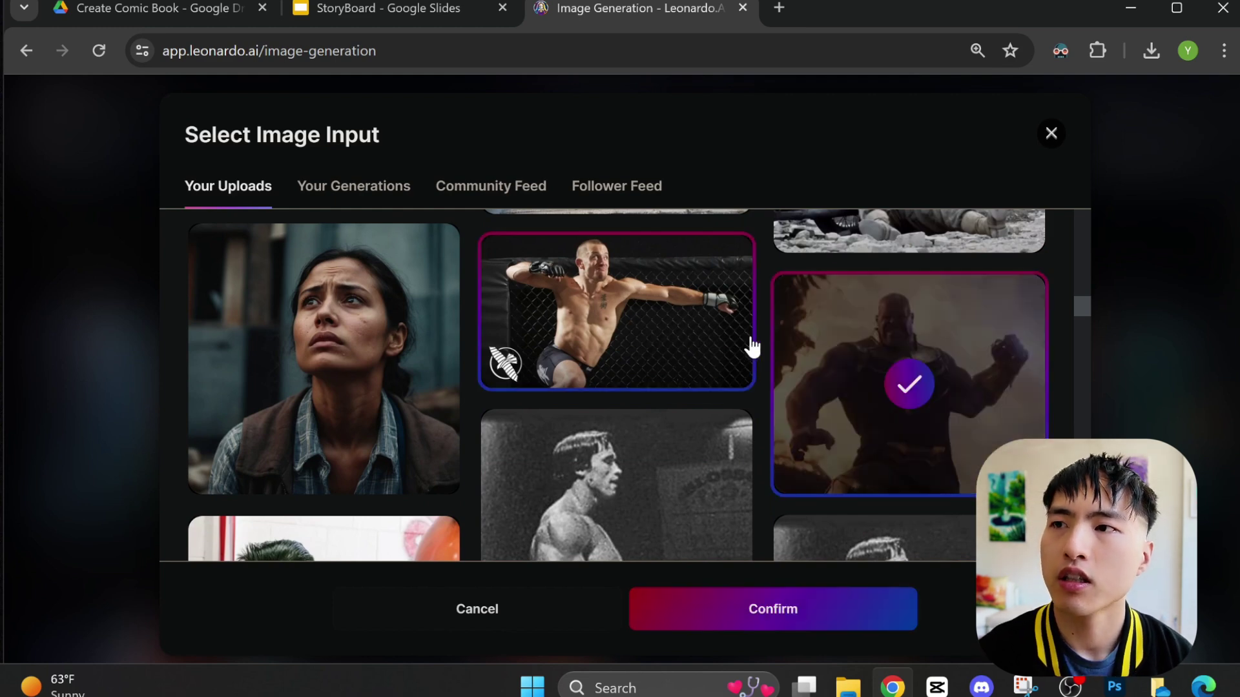
{"action": "left_click", "coordinate": [773, 609]}
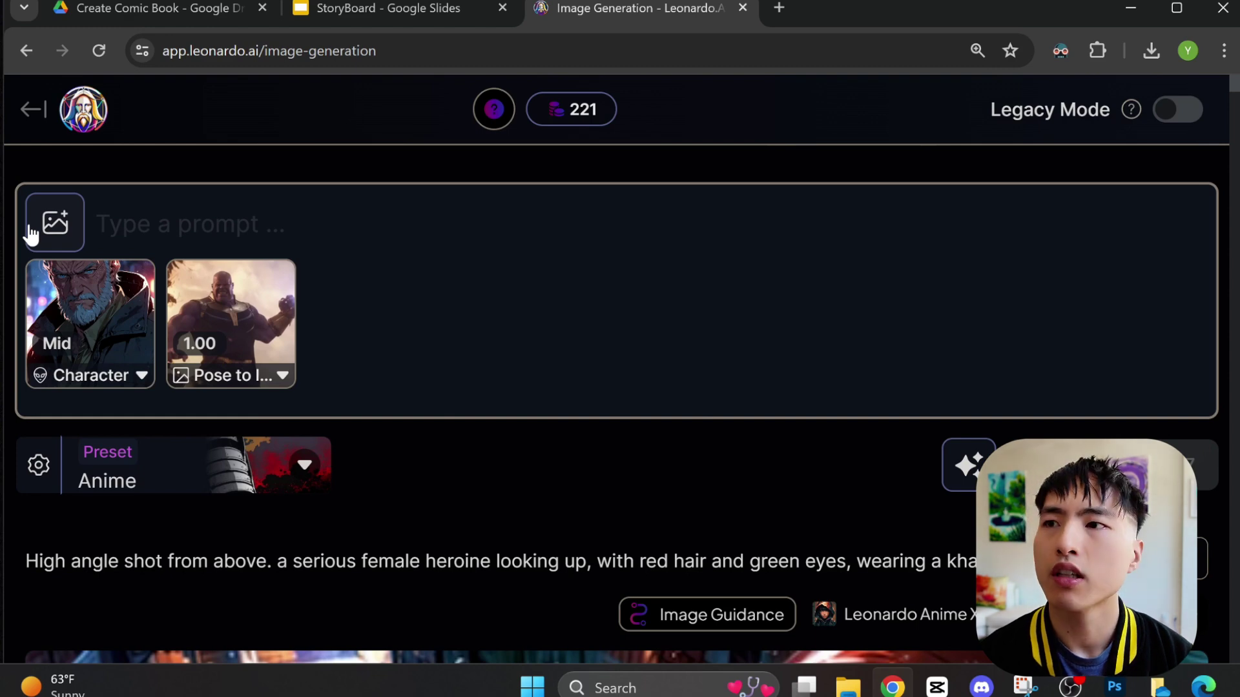
Add the muscular figure image as a Content Reference.
{"action": "left_click", "coordinate": [30, 234]}
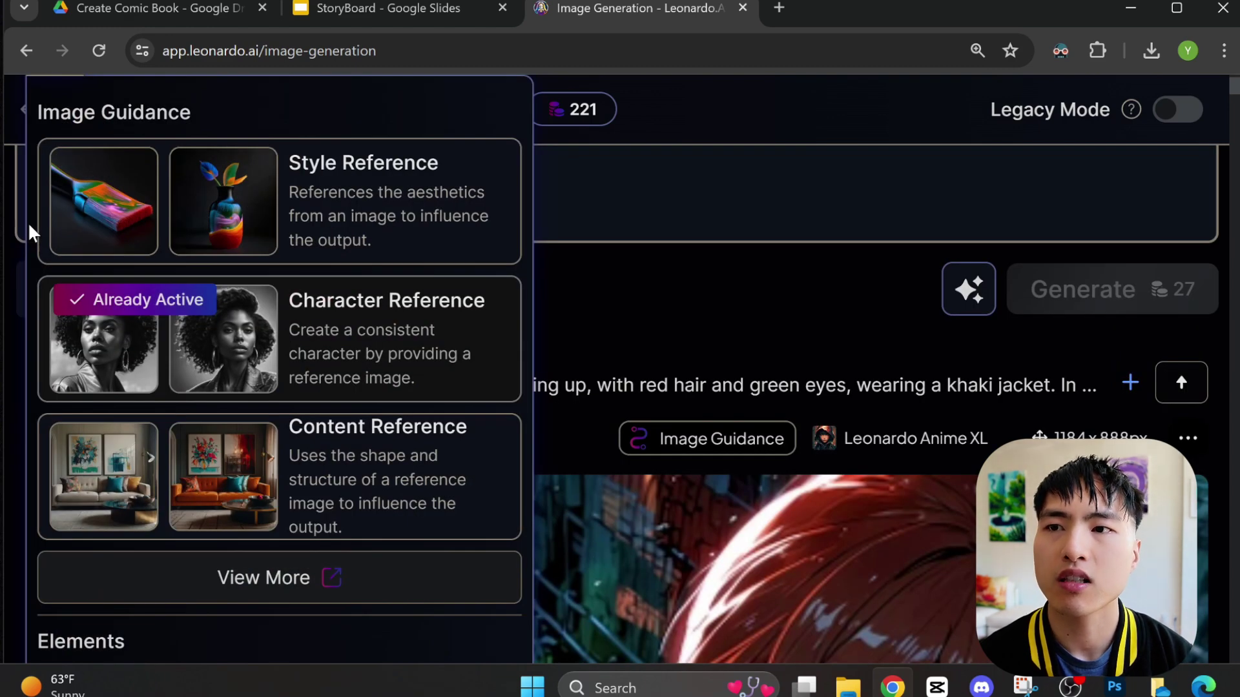
{"action": "left_click", "coordinate": [478, 514]}
{"action": "scroll", "coordinate": [769, 429], "scroll_direction": "down", "scroll_amount": 3}
{"action": "left_click", "coordinate": [795, 430]}
{"action": "left_click", "coordinate": [796, 430]}
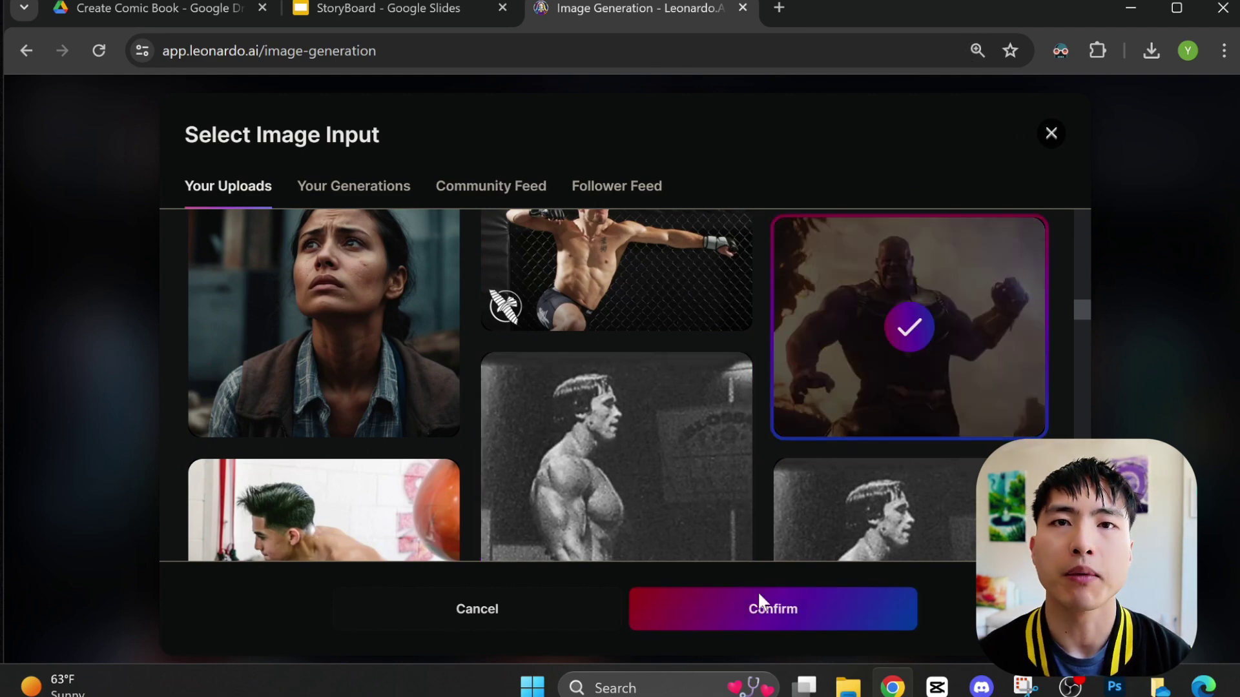
{"action": "left_click", "coordinate": [760, 613]}
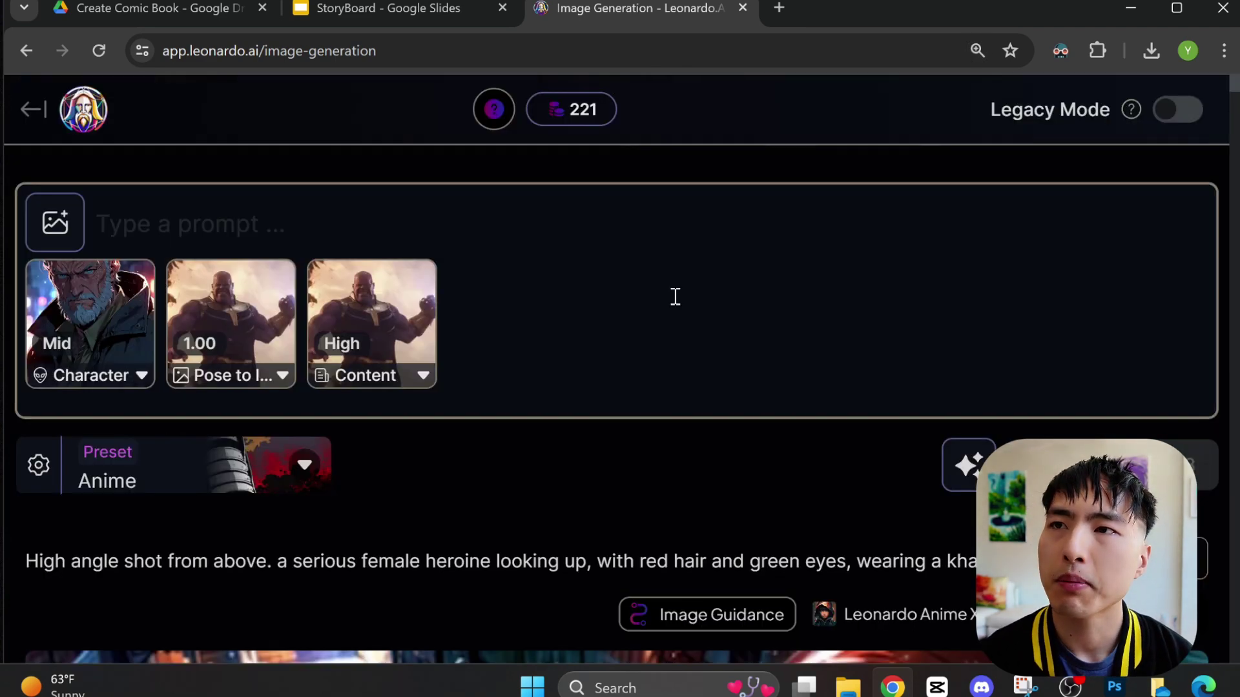
Set Character Reference strength to High and Pose to Image strength to 1.63.
{"action": "left_click", "coordinate": [107, 378]}
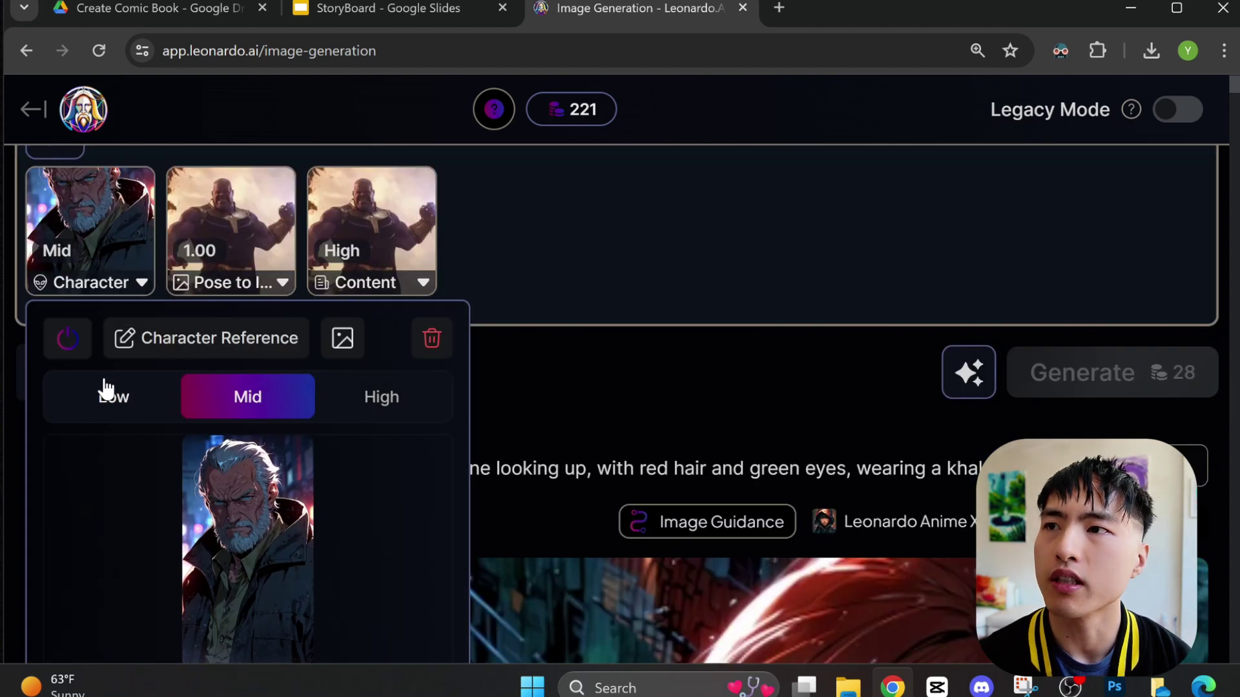
{"action": "left_click", "coordinate": [412, 411]}
{"action": "left_click", "coordinate": [359, 288]}
{"action": "left_click", "coordinate": [359, 281]}
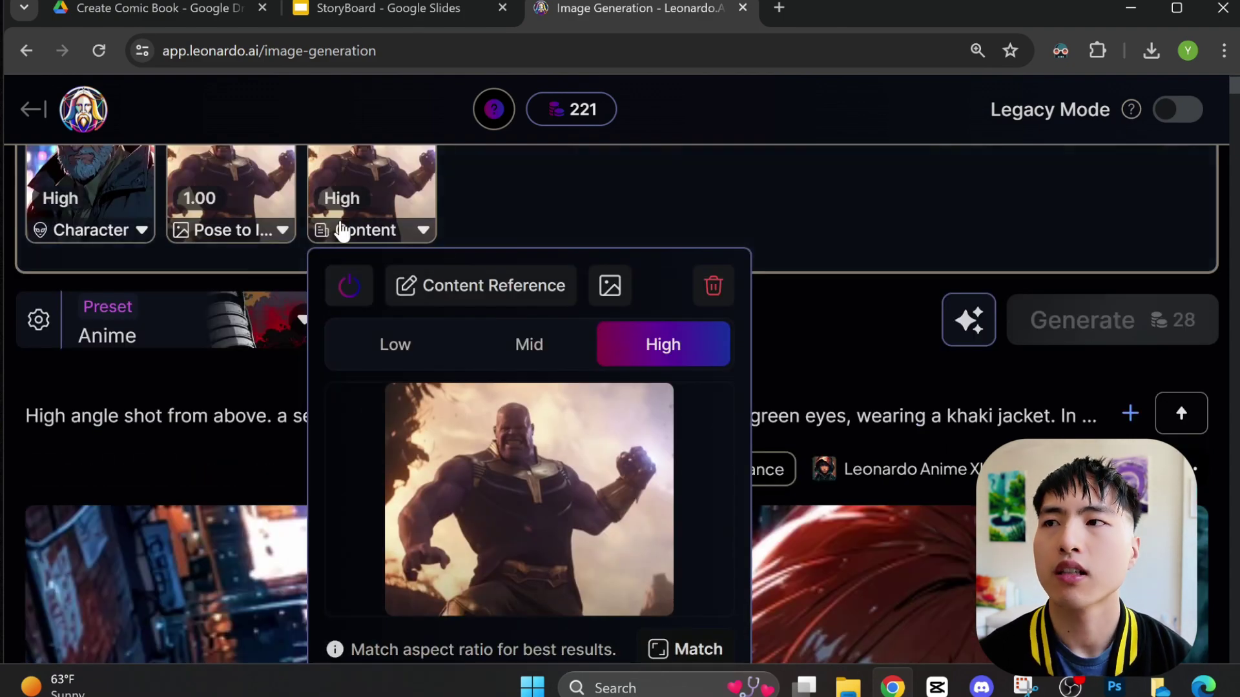
{"action": "scroll", "coordinate": [287, 242], "scroll_direction": "up", "scroll_amount": 2}
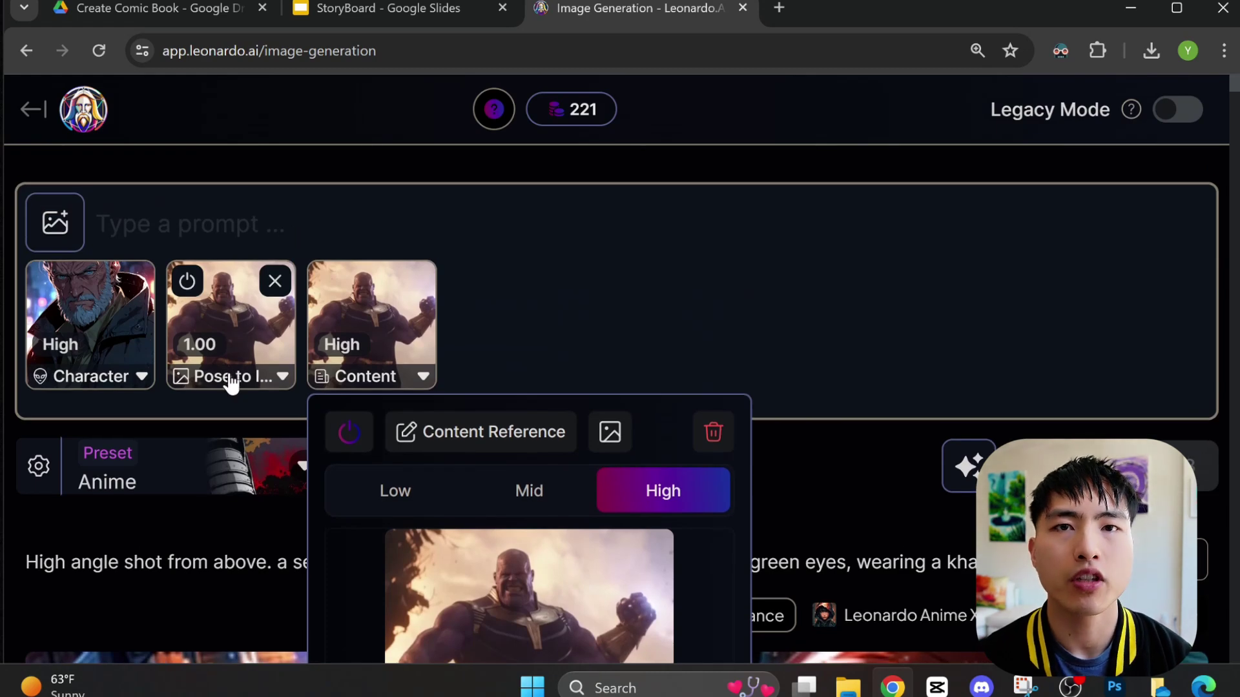
{"action": "left_click", "coordinate": [230, 382]}
{"action": "left_click_drag", "start_coordinate": [342, 352], "coordinate": [462, 379]}
{"action": "left_click", "coordinate": [680, 202]}
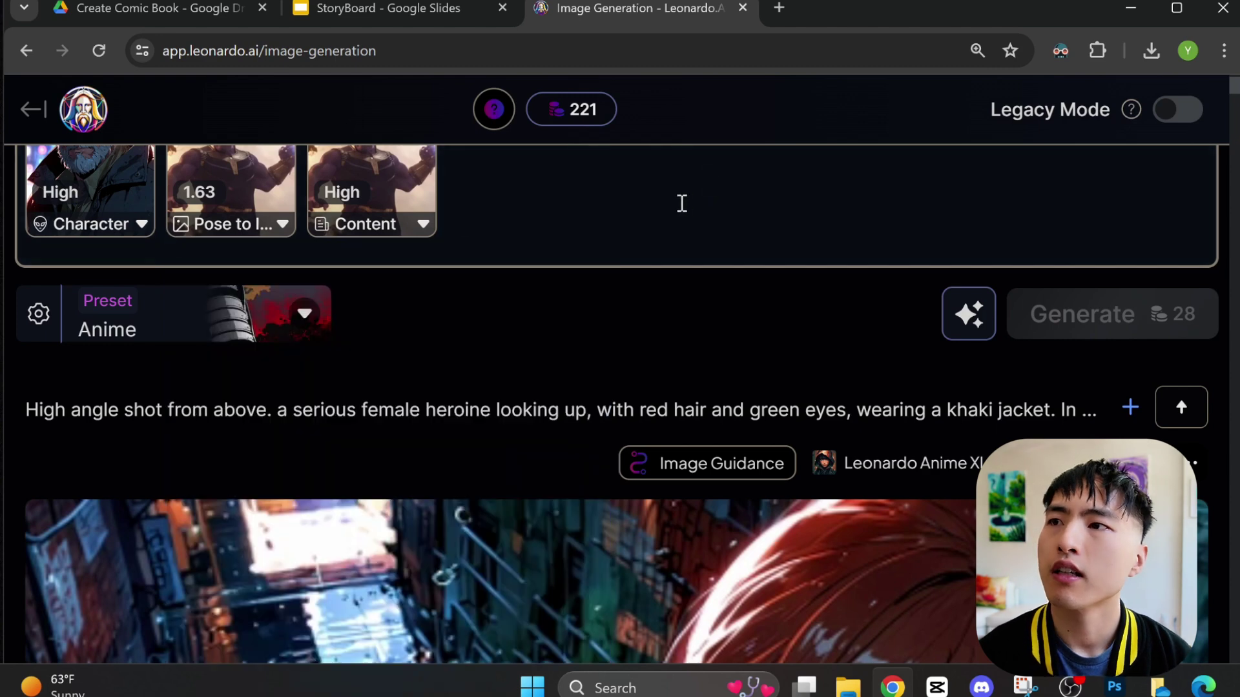
Enter the prompt 'A rugged old man with blue hair, wearing a black jacket. He is throwing a punch. He is glowing with electricity'.
{"action": "left_click", "coordinate": [653, 237]}
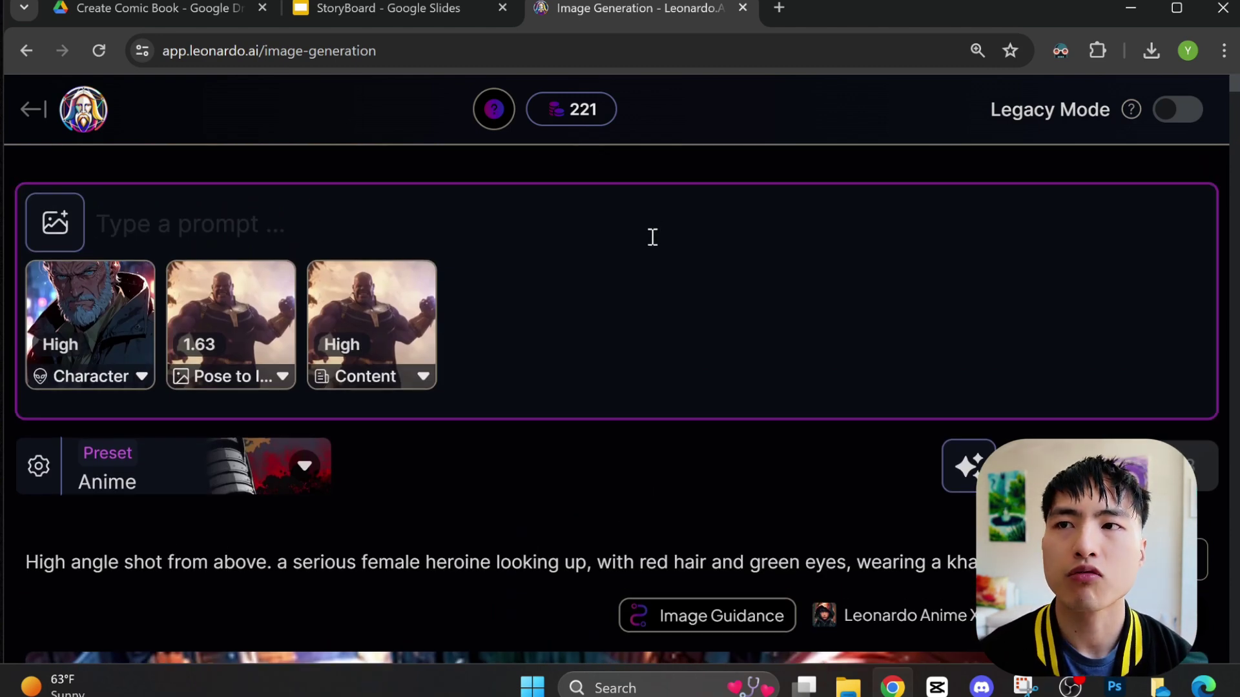
{"action": "type", "text": "A rugge"}
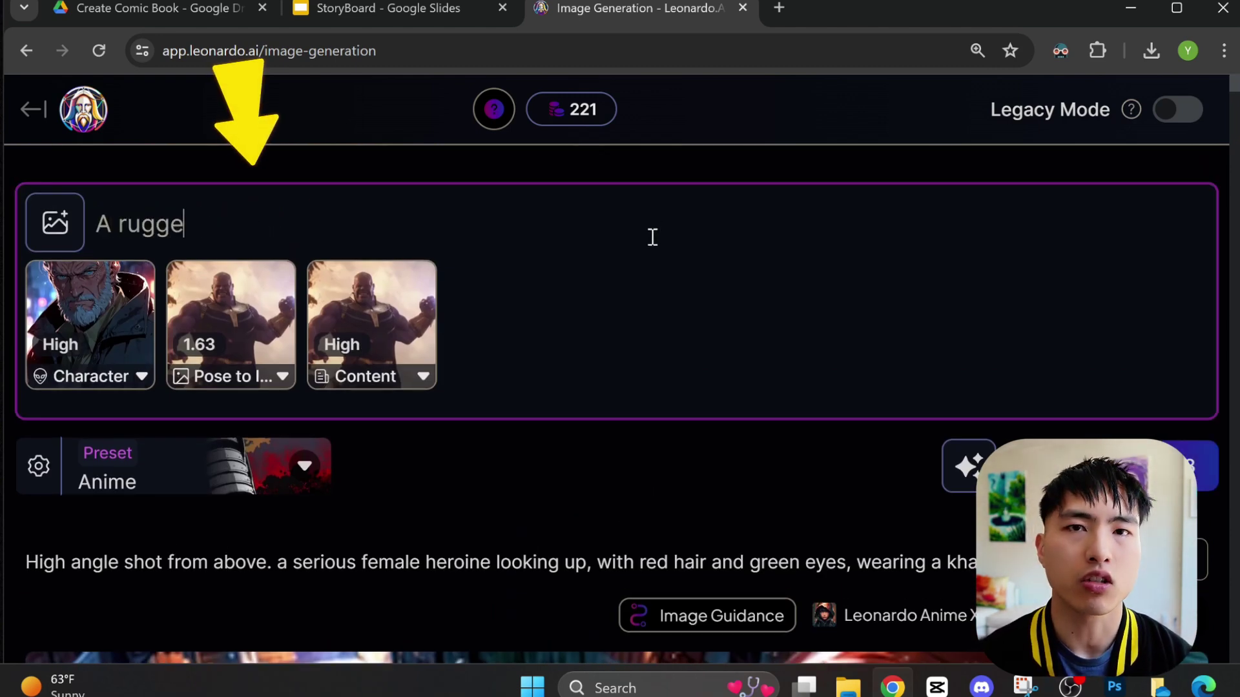
{"action": "type", "text": "d old man with blue hair, wearing a black jacket"}
{"action": "type", "text": ". H"}
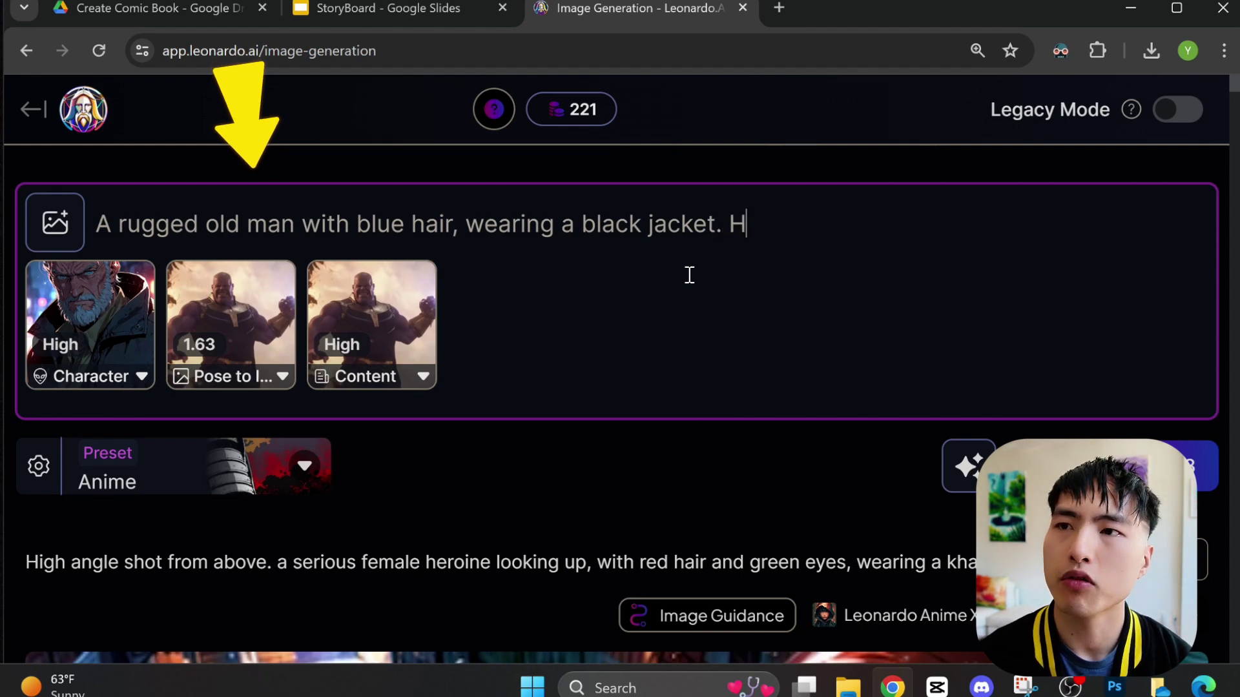
{"action": "type", "text": "e is throwing a punch"}
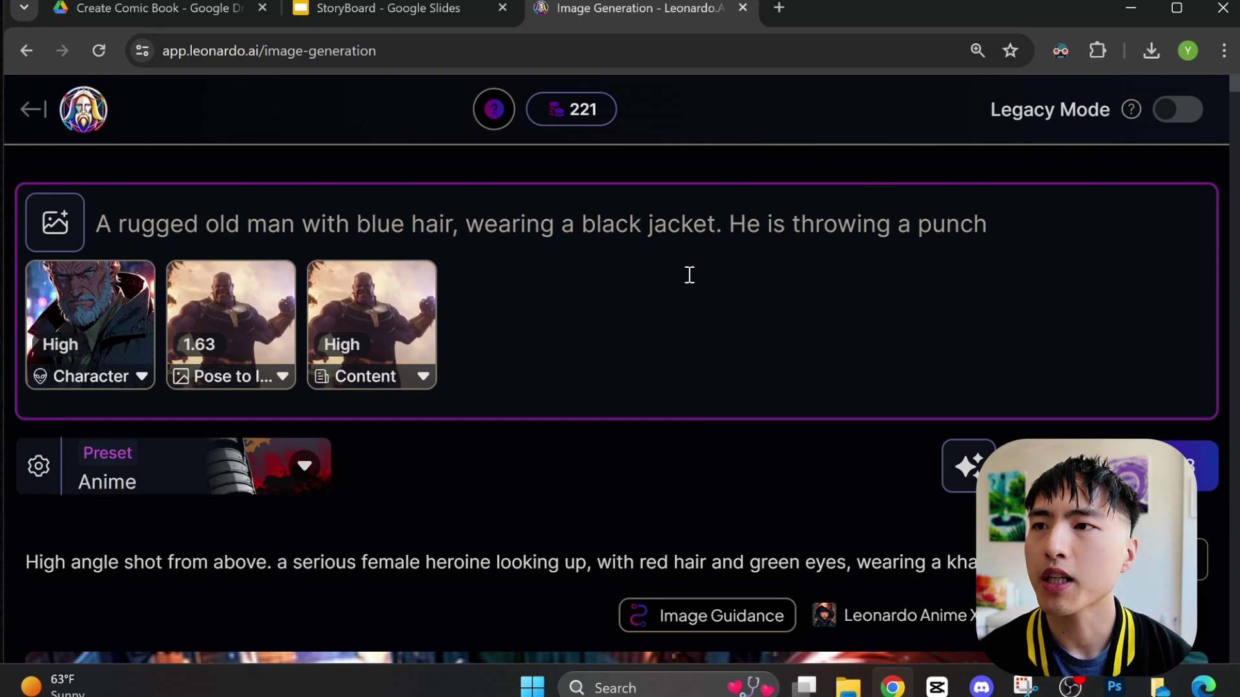
{"action": "type", "text": ". He is glowing with electricity"}
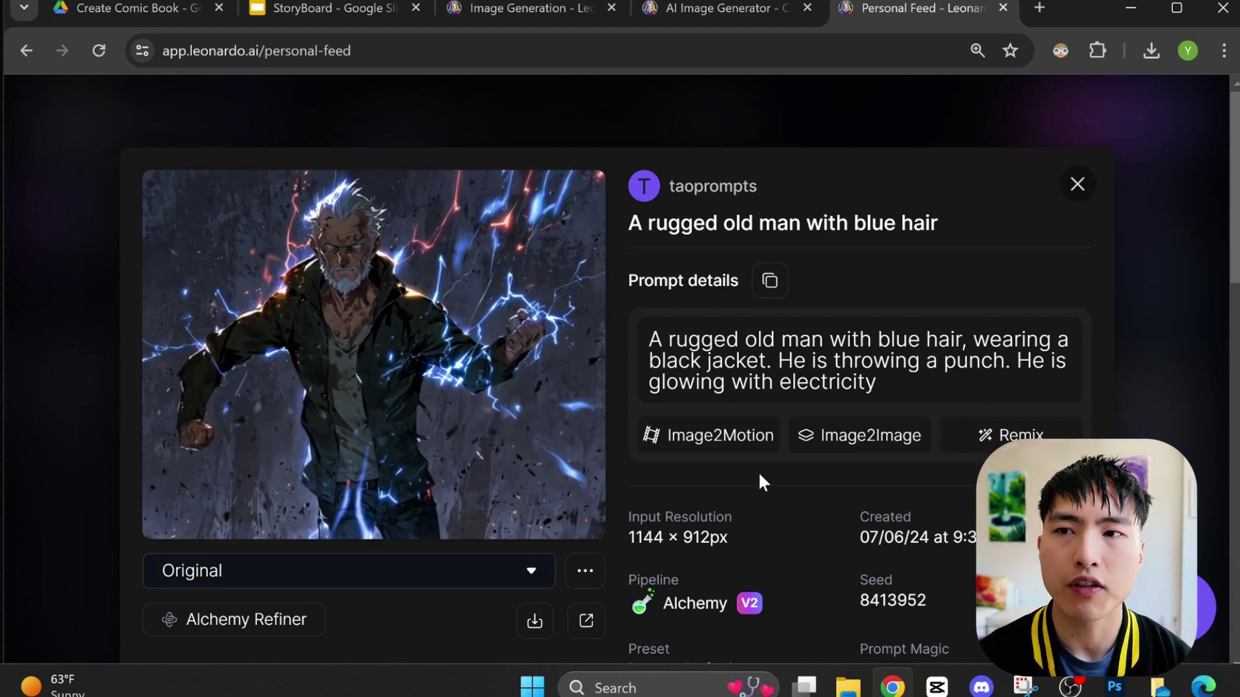
View the next generated image of the blue-haired old man.
{"action": "left_click", "coordinate": [1191, 350]}
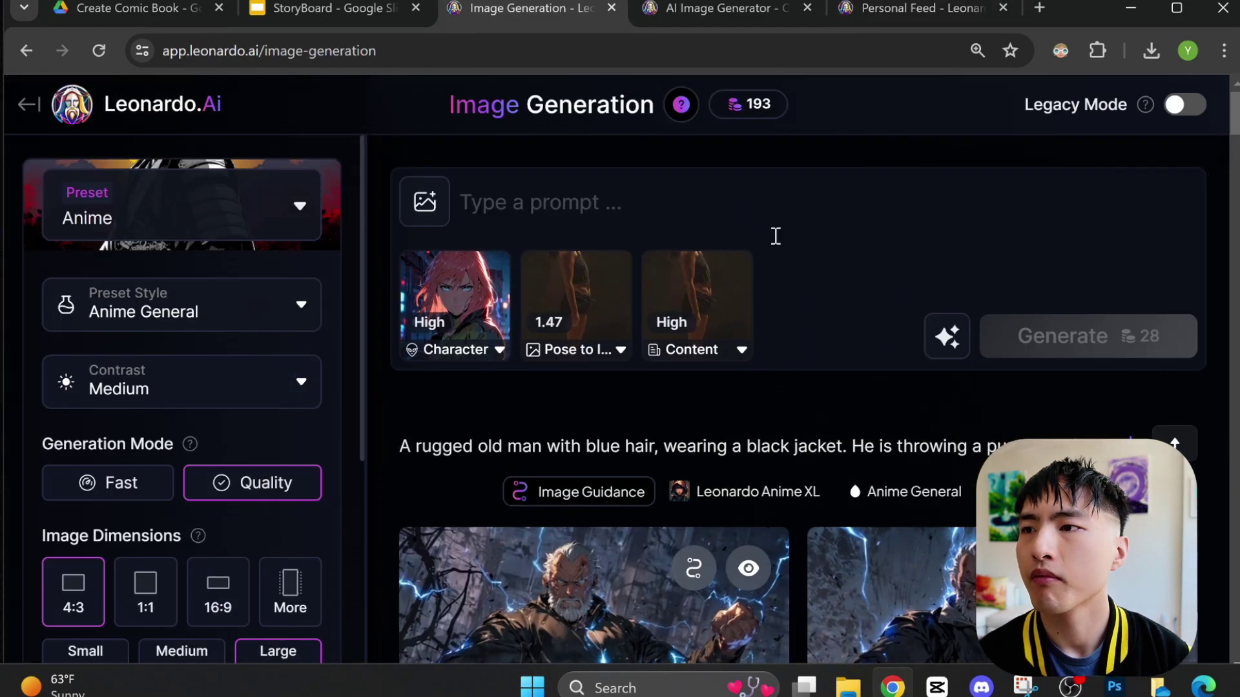
Review the Character, Pose to Image (1.47) and Content reference strength settings.
{"action": "mouse_move", "coordinate": [418, 362]}
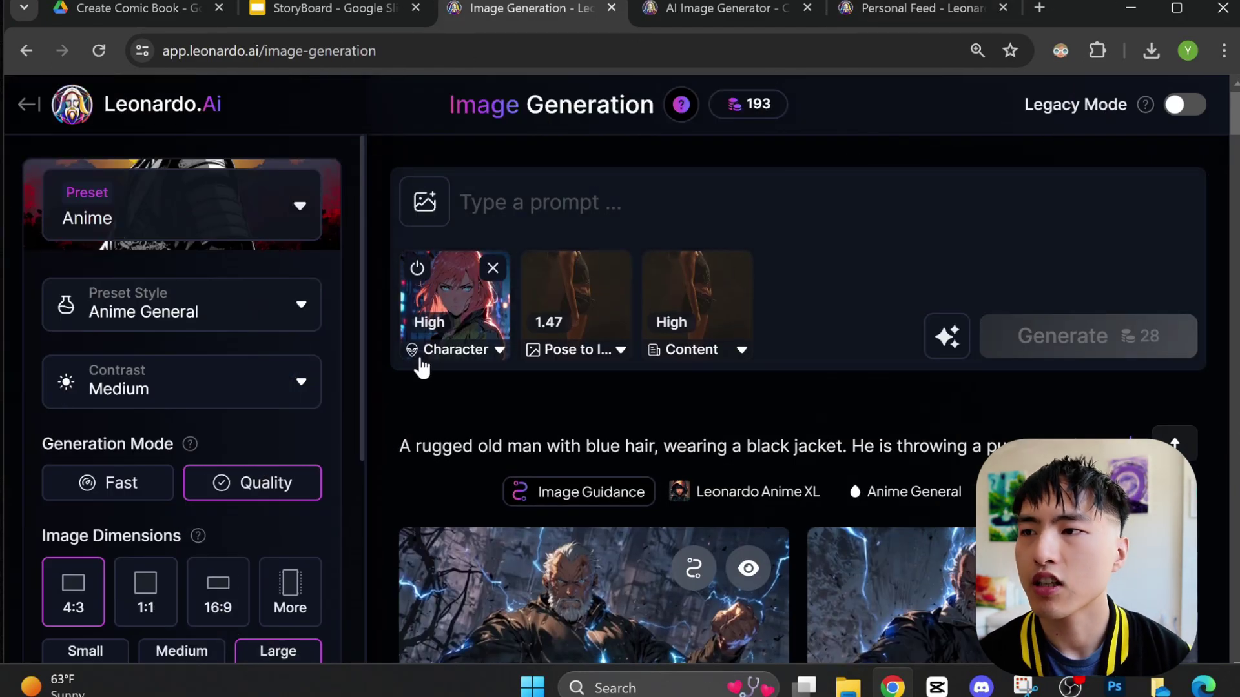
{"action": "left_click", "coordinate": [462, 349]}
{"action": "mouse_move", "coordinate": [581, 334]}
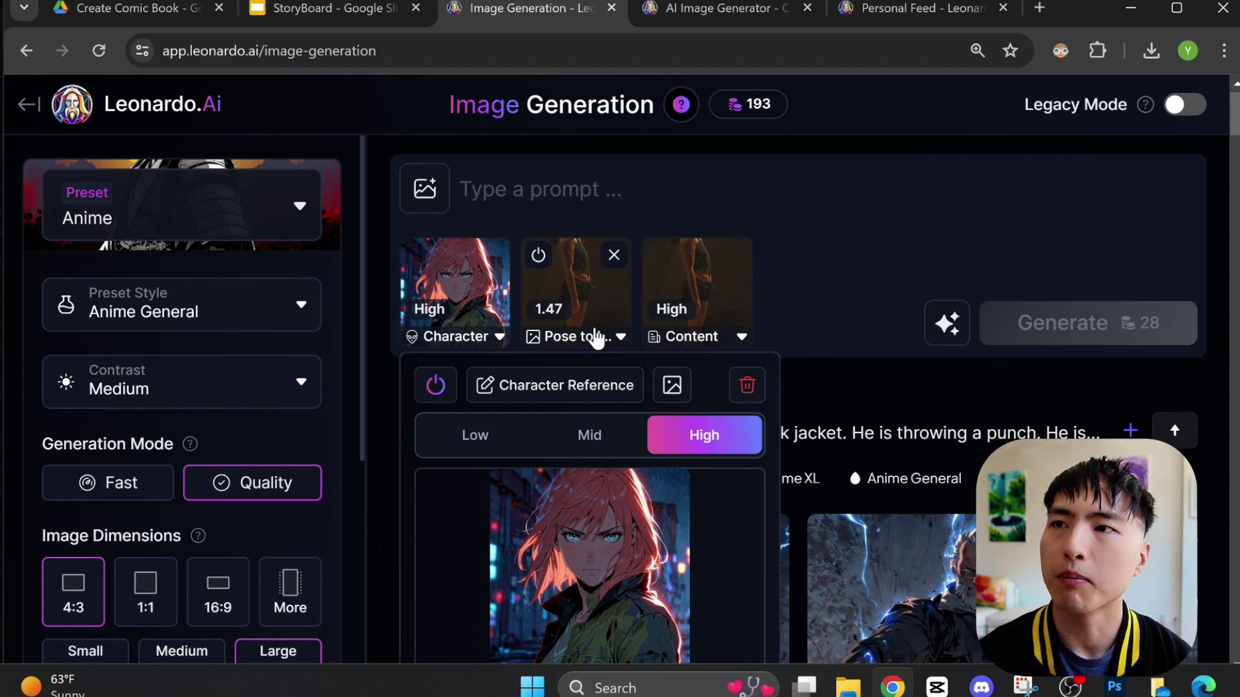
{"action": "left_click", "coordinate": [594, 332]}
{"action": "mouse_move", "coordinate": [696, 281]}
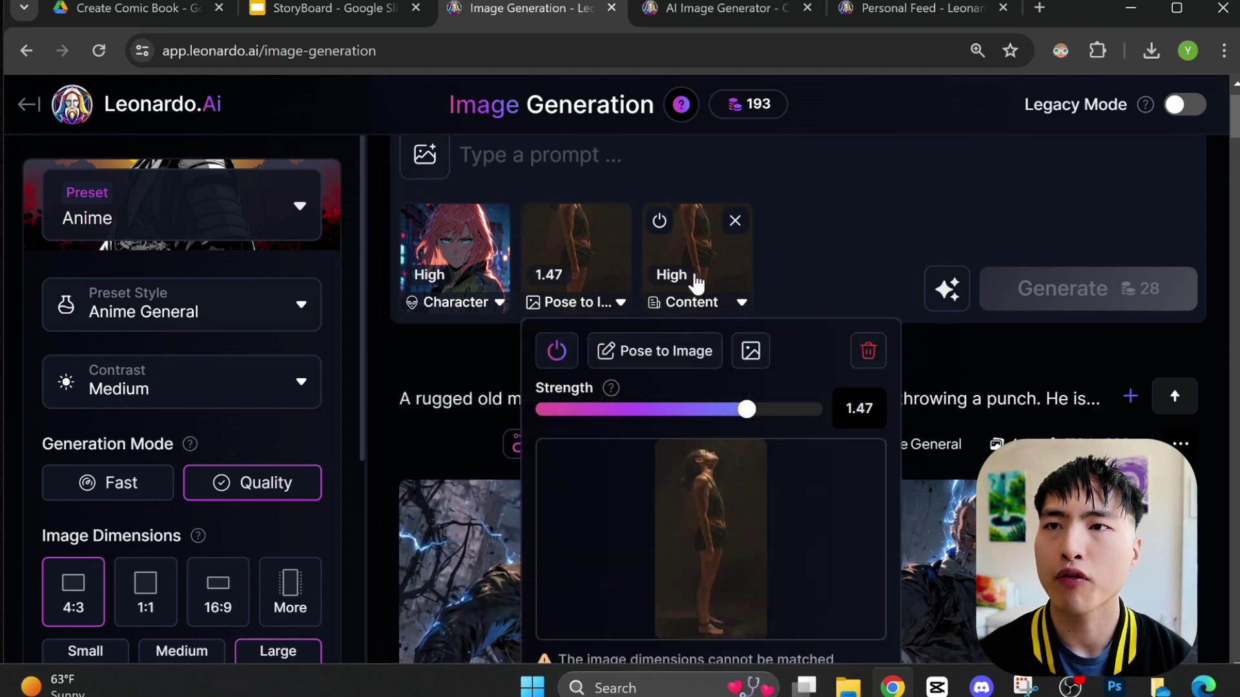
{"action": "left_click", "coordinate": [711, 298]}
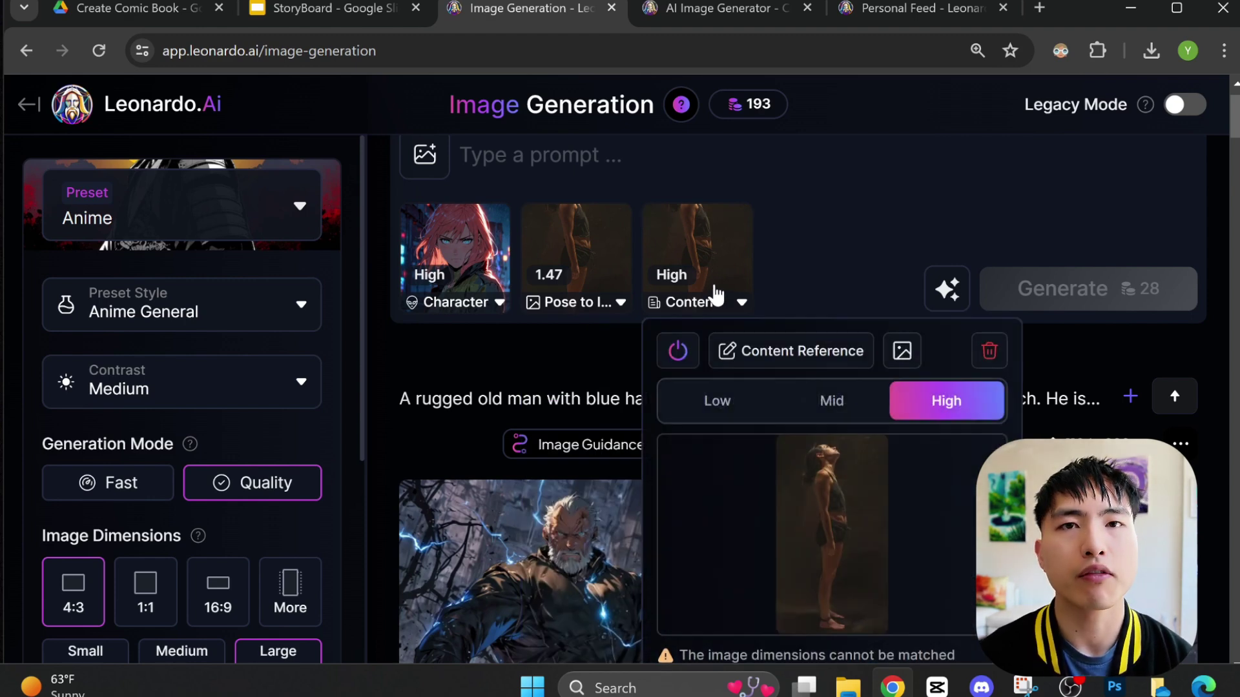
Close the reference settings and bring up the Image Guidance options.
{"action": "left_click", "coordinate": [794, 258]}
{"action": "scroll", "coordinate": [793, 258], "scroll_direction": "up", "scroll_amount": 1}
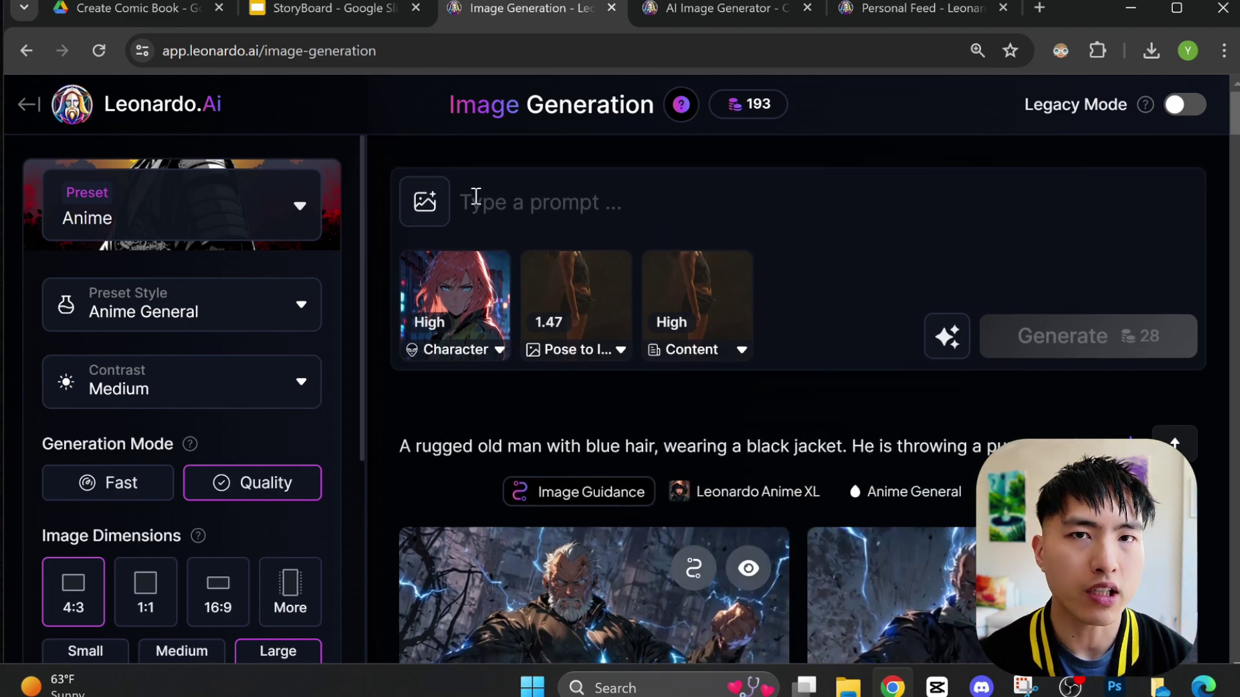
{"action": "left_click", "coordinate": [432, 228]}
{"action": "left_click", "coordinate": [431, 223]}
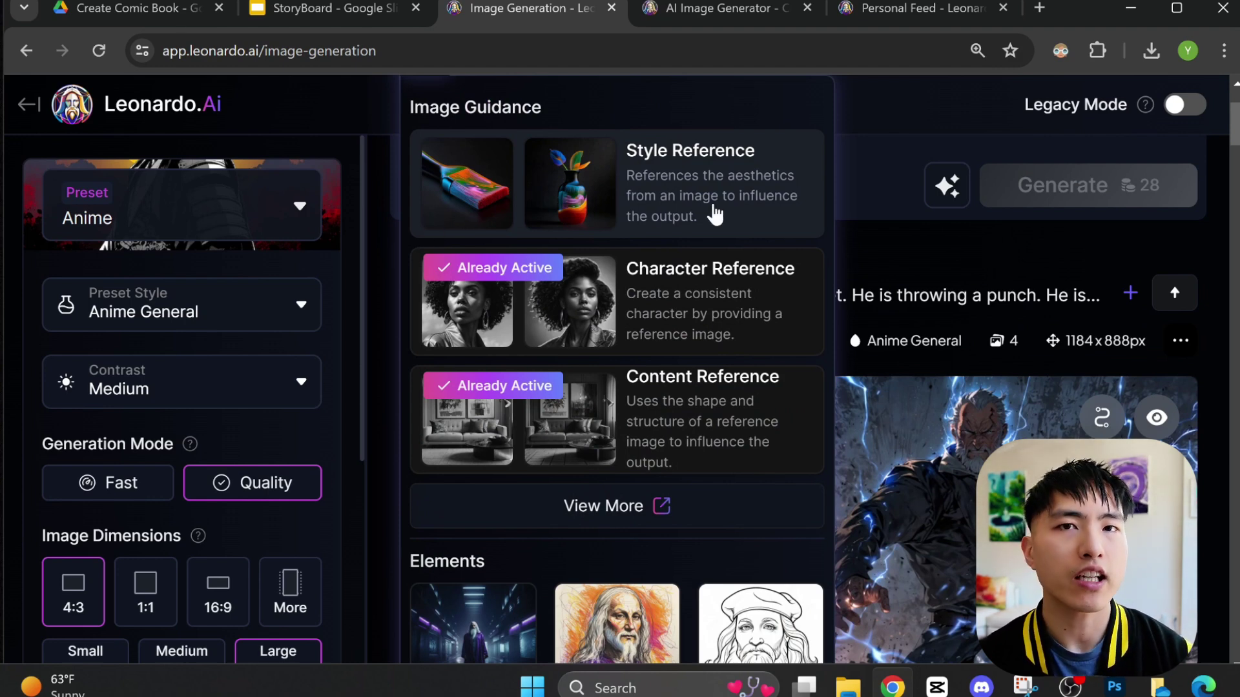
Add the old-man portrait as a Style Reference.
{"action": "left_click", "coordinate": [714, 213]}
{"action": "scroll", "coordinate": [471, 371], "scroll_direction": "down", "scroll_amount": 5}
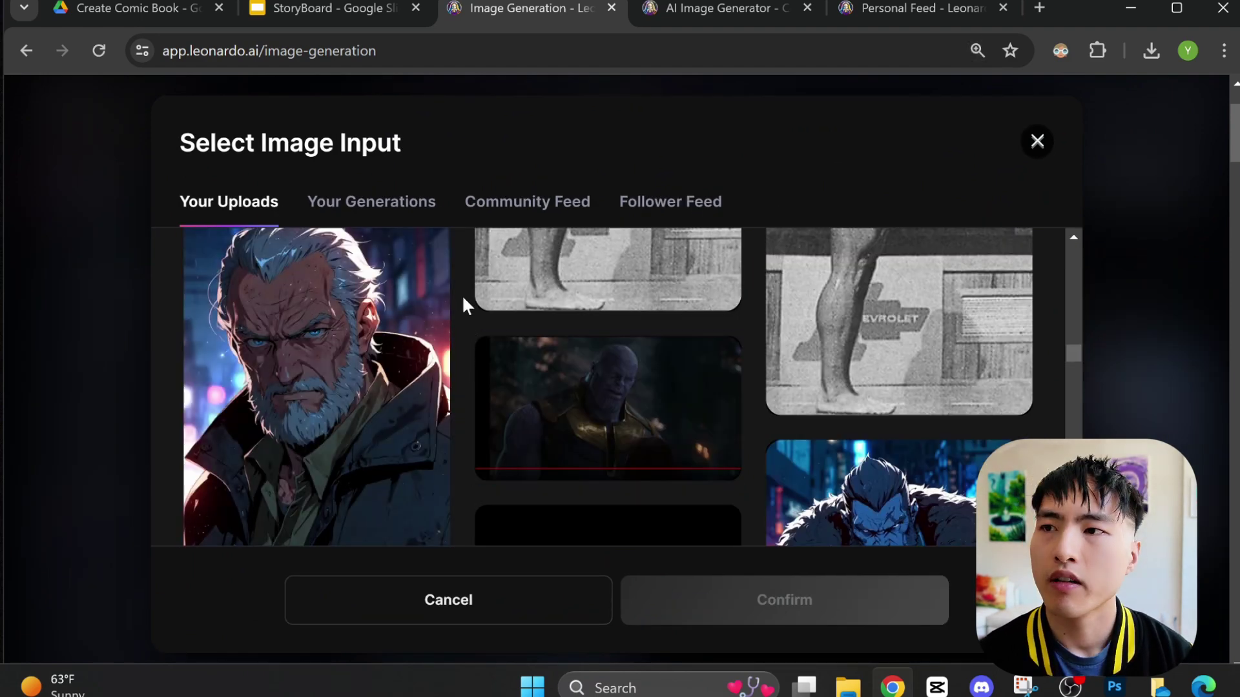
{"action": "left_click", "coordinate": [420, 310]}
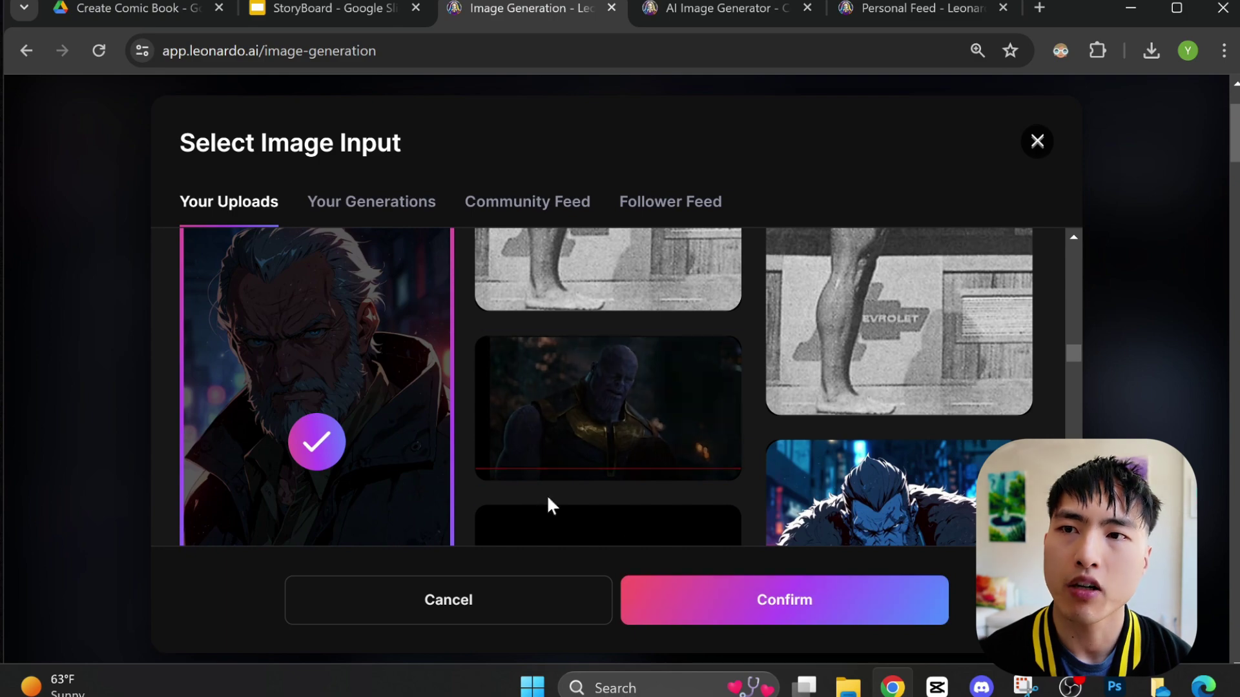
{"action": "left_click", "coordinate": [778, 613]}
Begin writing the heroine powering-up prompt in the prompt box.
{"action": "scroll", "coordinate": [908, 278], "scroll_direction": "up", "scroll_amount": 2}
{"action": "left_click", "coordinate": [696, 299]}
{"action": "type", "text": "S"}
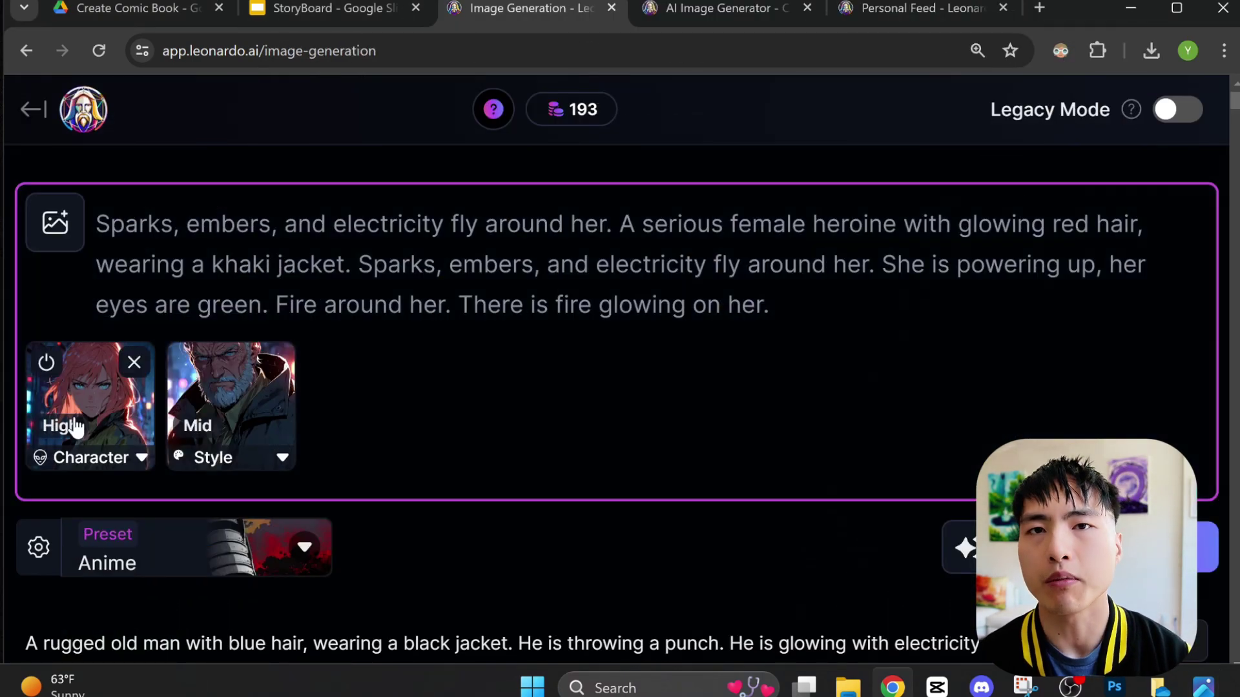
{"action": "left_click", "coordinate": [77, 413]}
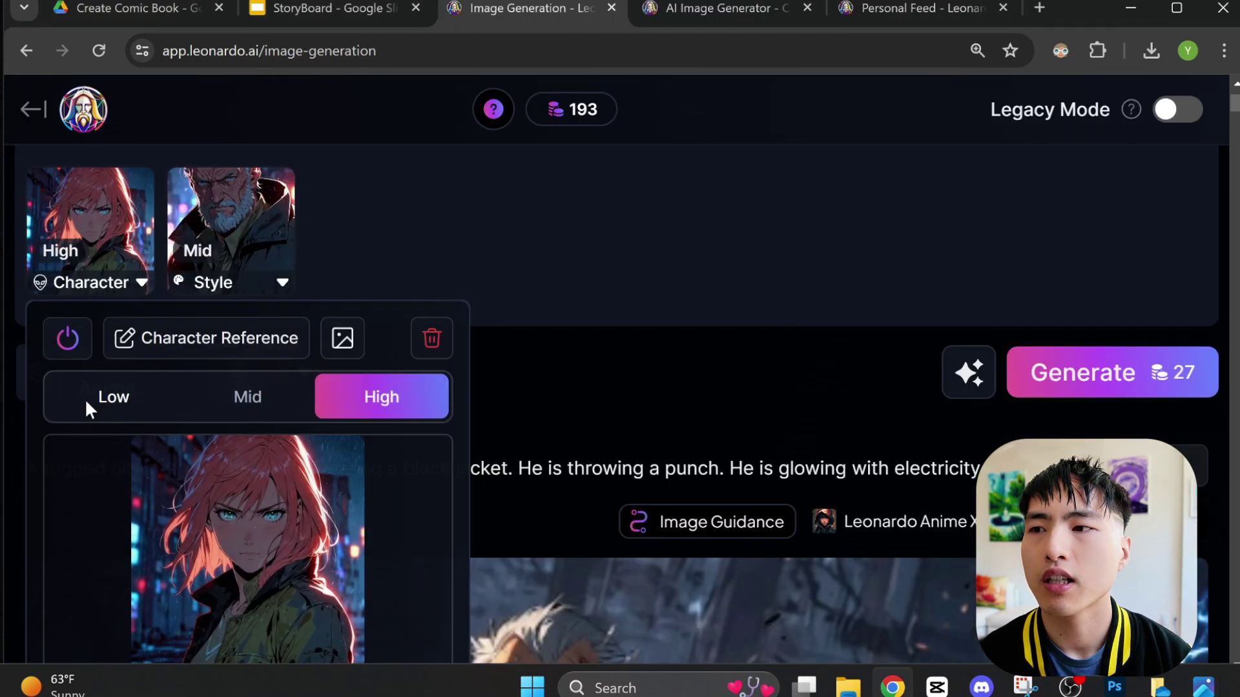
{"action": "left_click", "coordinate": [224, 258]}
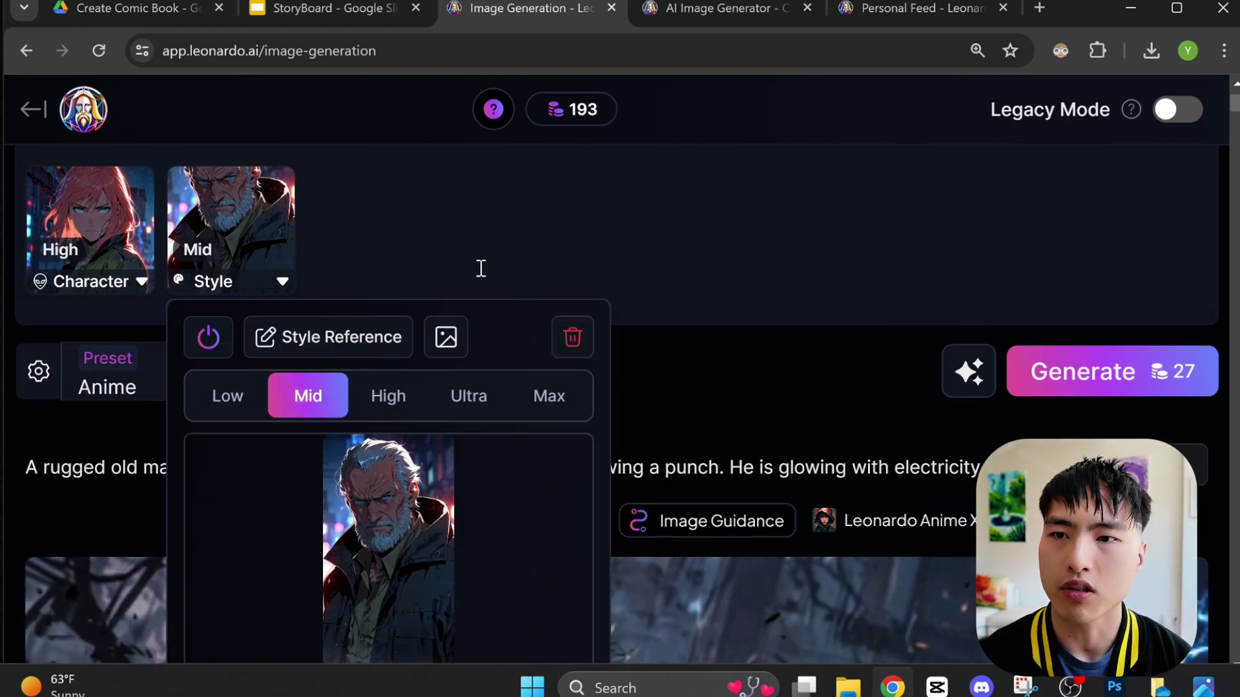
{"action": "left_click", "coordinate": [395, 265]}
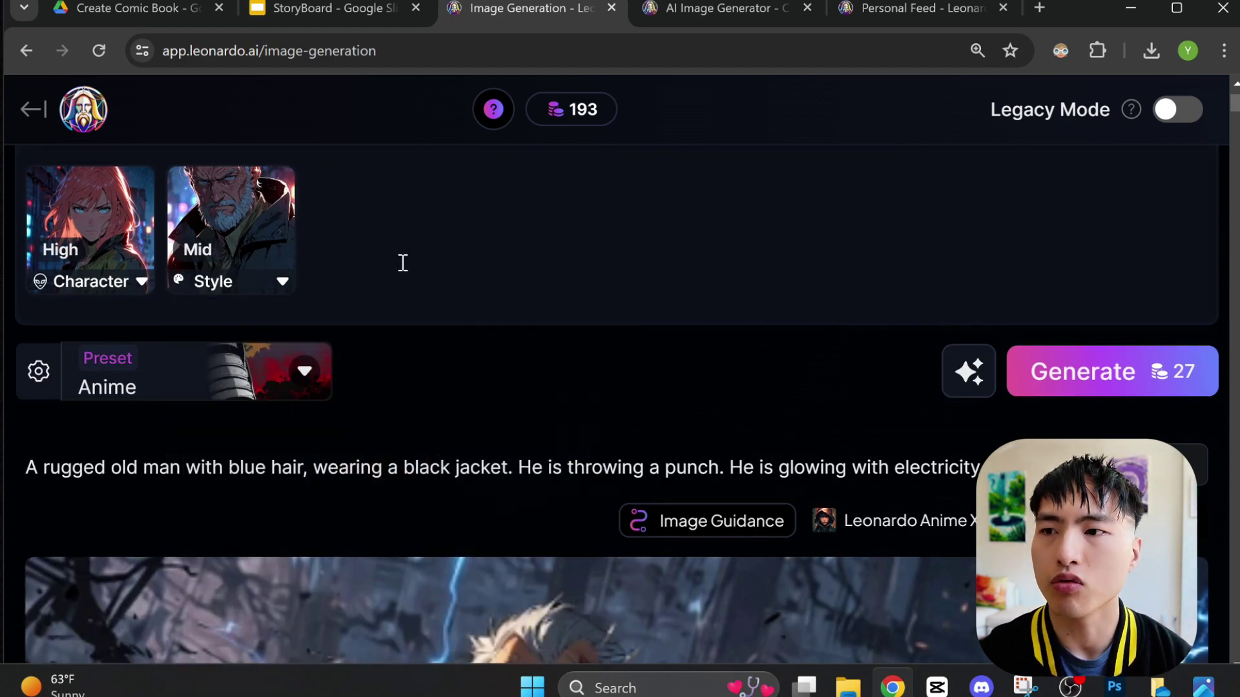
{"action": "scroll", "coordinate": [401, 263], "scroll_direction": "up", "scroll_amount": 3}
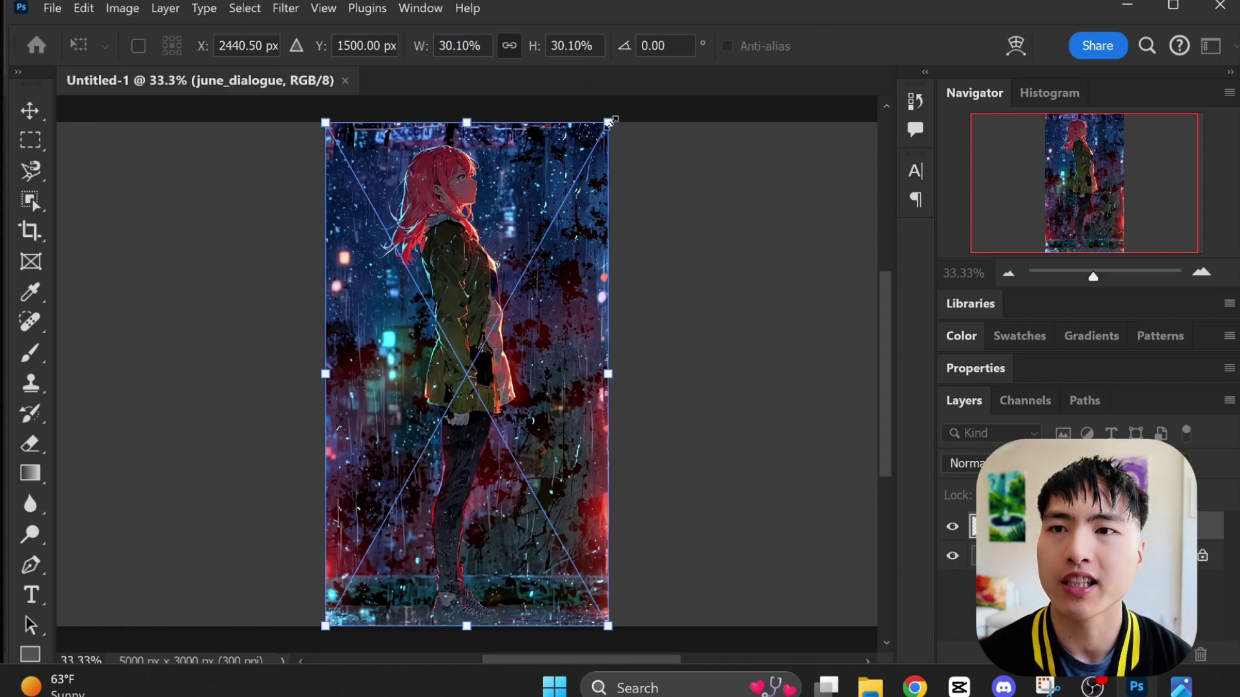
Scale June to about 17.5%, place her right of Jin, and mirror her horizontally.
{"action": "left_click_drag", "start_coordinate": [608, 123], "coordinate": [399, 279]}
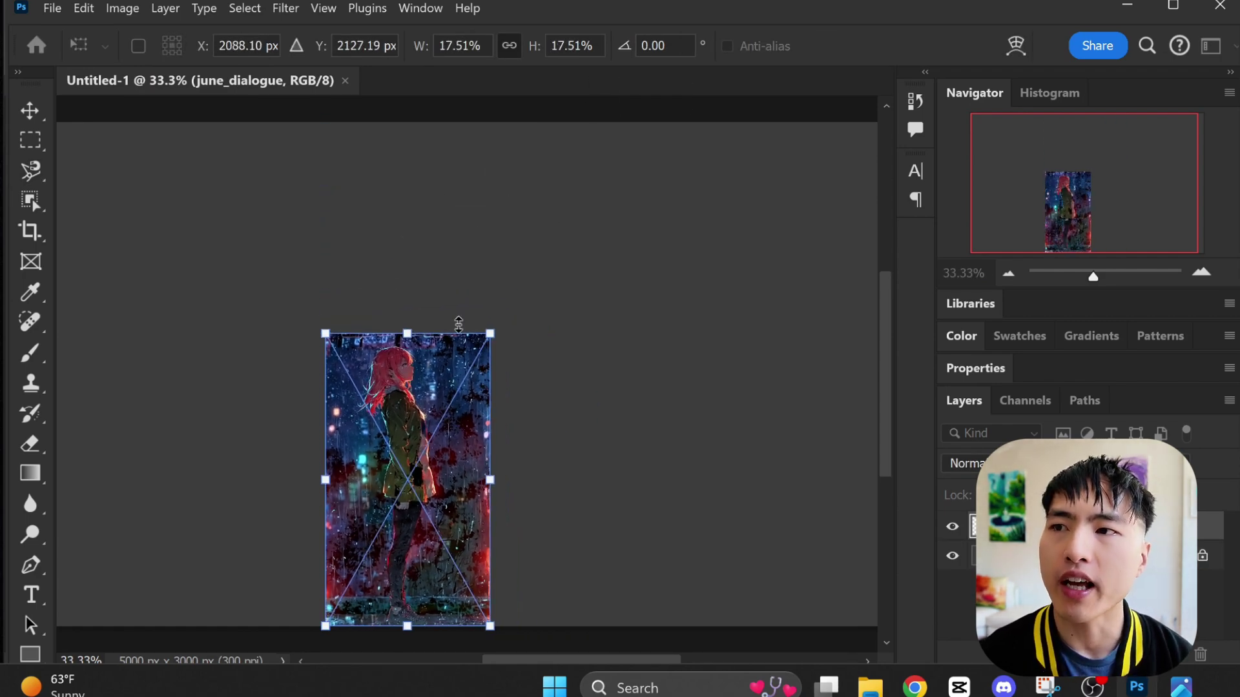
{"action": "key", "text": "Return"}
{"action": "left_click_drag", "start_coordinate": [494, 251], "coordinate": [685, 263]}
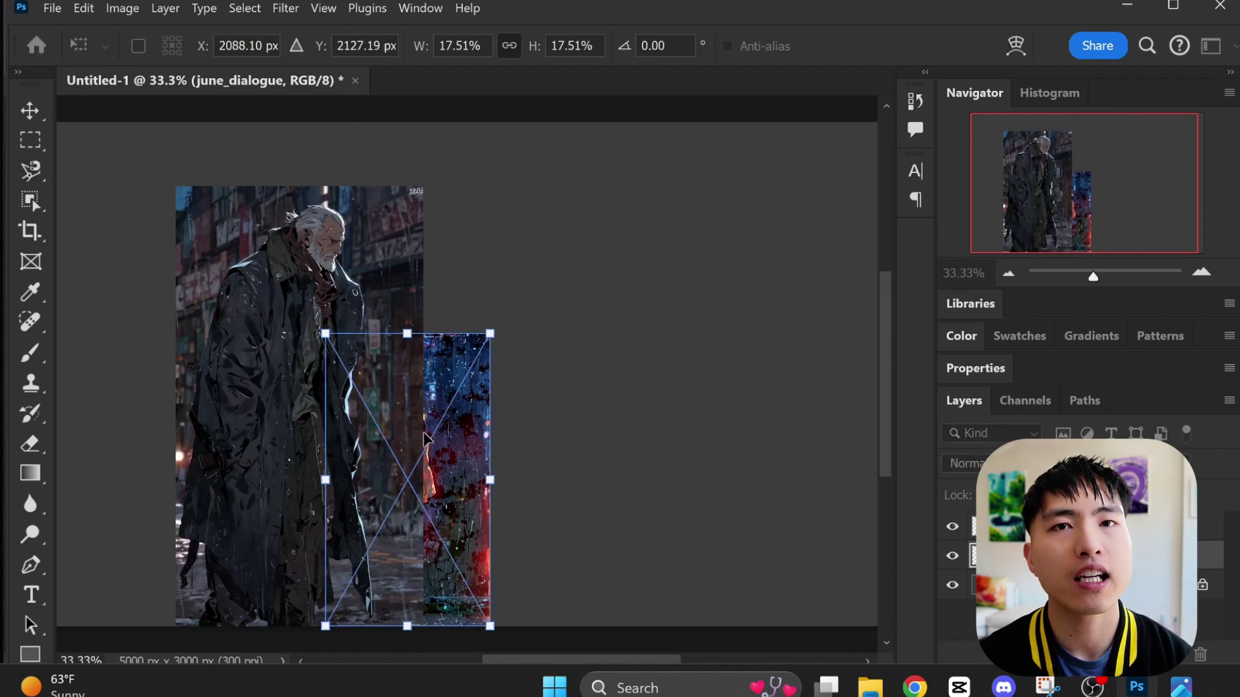
{"action": "left_click_drag", "start_coordinate": [435, 441], "coordinate": [568, 426]}
{"action": "right_click", "coordinate": [564, 447]}
{"action": "left_click", "coordinate": [649, 420]}
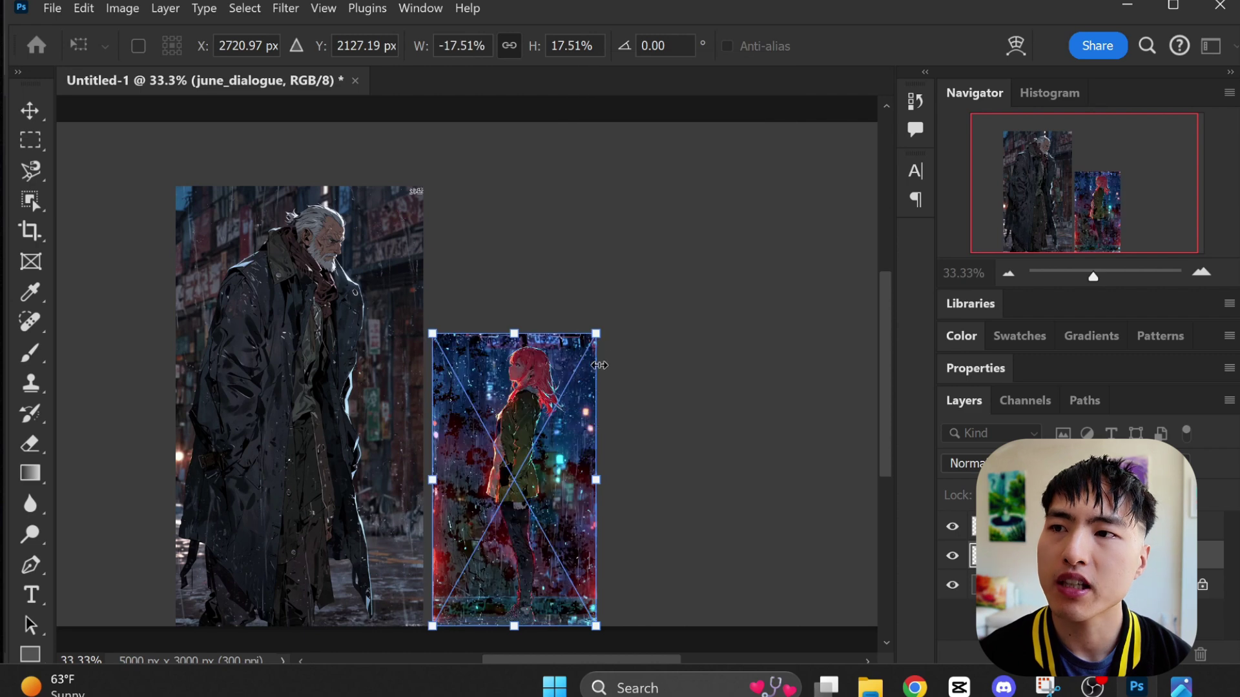
{"action": "mouse_move", "coordinate": [599, 364]}
{"action": "left_mouse_down"}
{"action": "mouse_move", "coordinate": [692, 313]}
{"action": "mouse_move", "coordinate": [640, 271]}
{"action": "mouse_move", "coordinate": [660, 383]}
{"action": "left_mouse_up"}
{"action": "key", "text": "Return"}
Copy the old man to his own layer via Object Selection, hide the source, and add 'at night' to the prompt.
{"action": "key", "text": "l"}
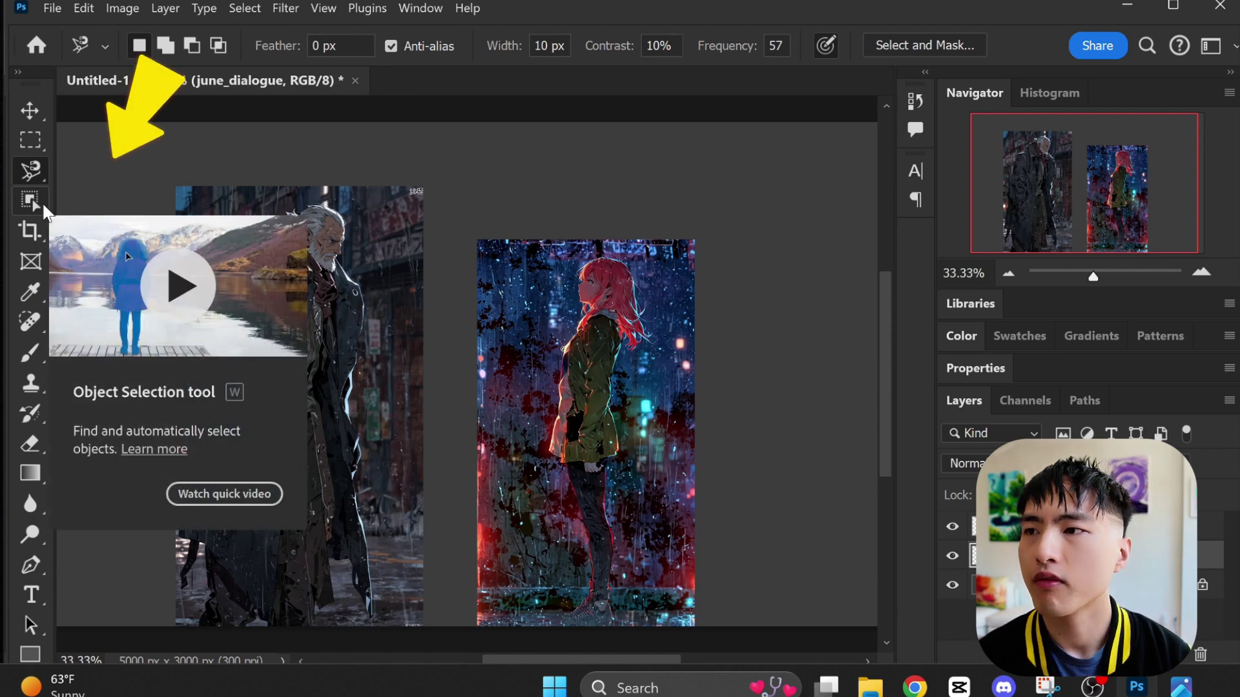
{"action": "left_click", "coordinate": [34, 203]}
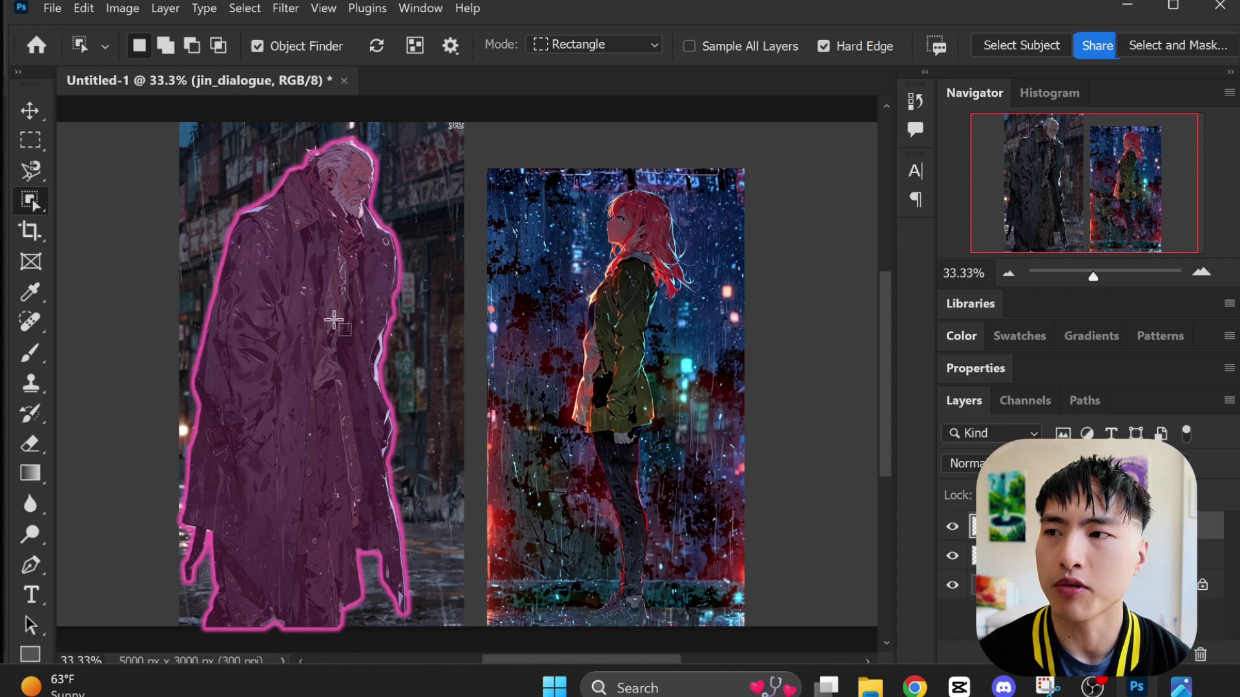
{"action": "left_click", "coordinate": [335, 317]}
{"action": "right_click", "coordinate": [336, 317]}
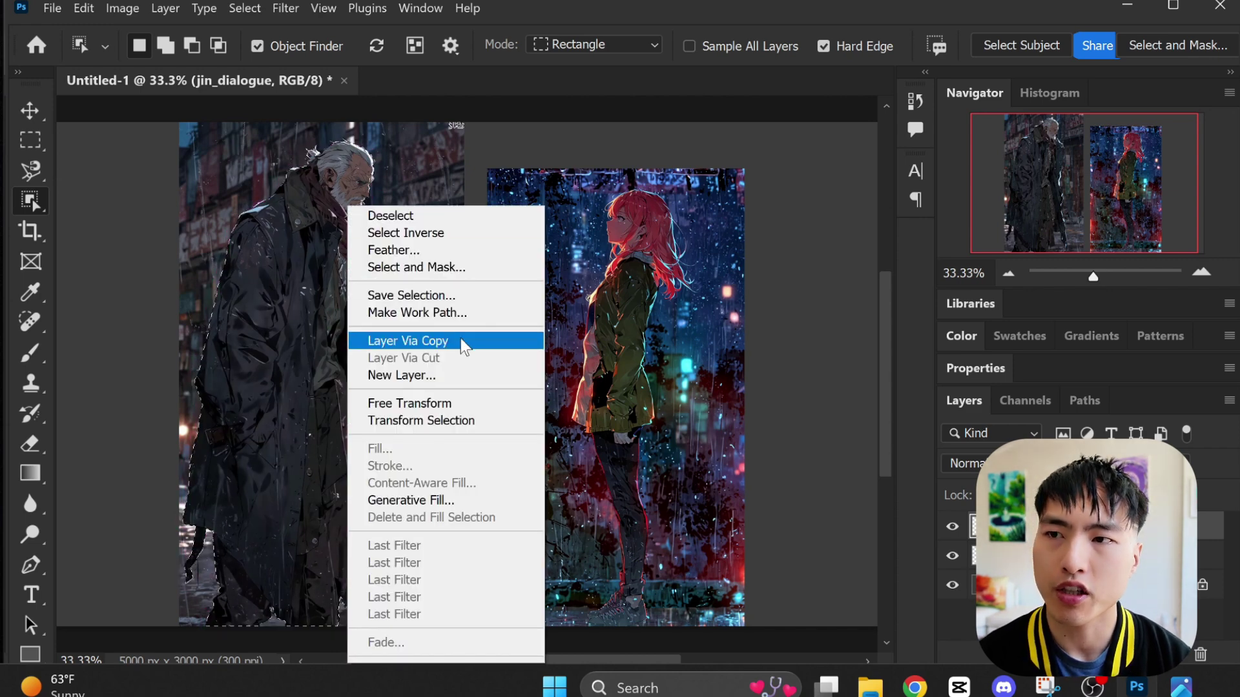
{"action": "left_click", "coordinate": [461, 342]}
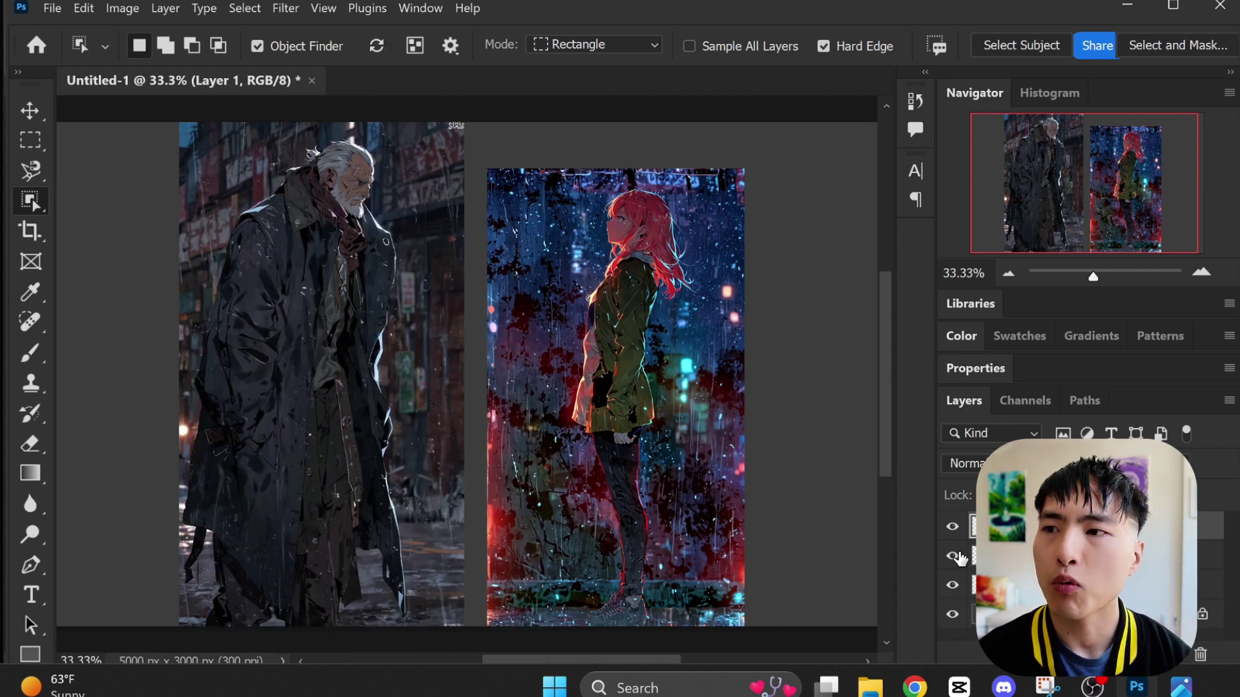
{"action": "left_click", "coordinate": [953, 556]}
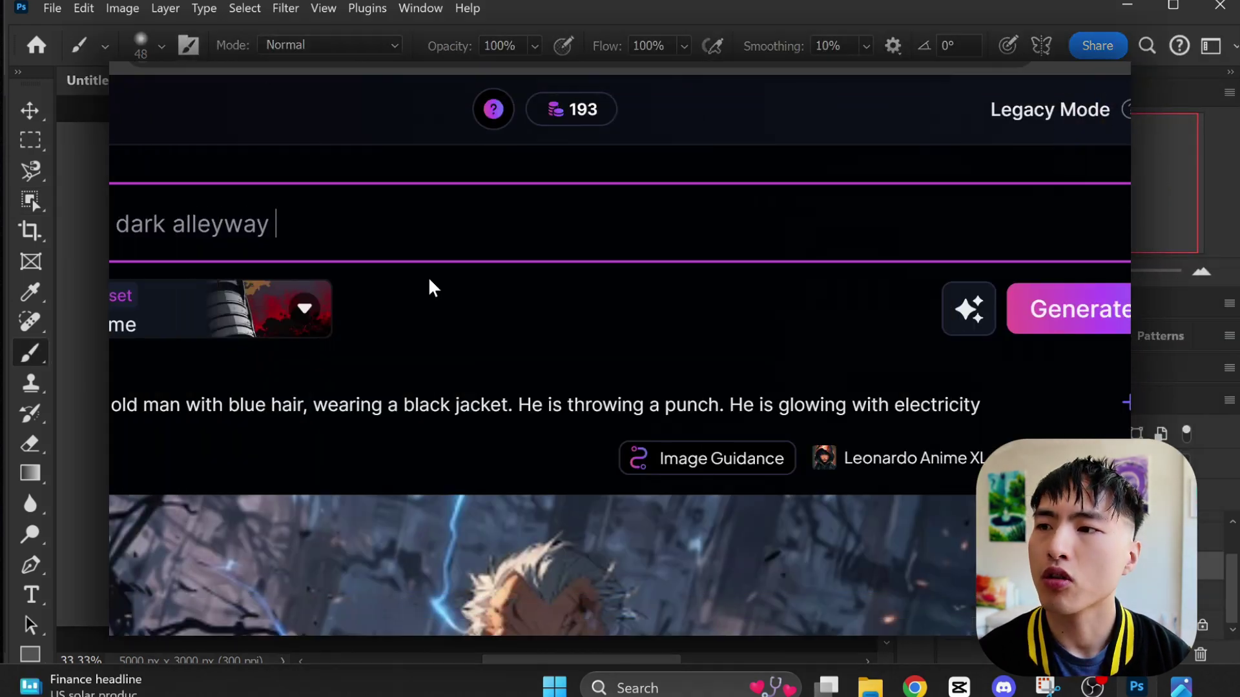
{"action": "type", "text": "at night"}
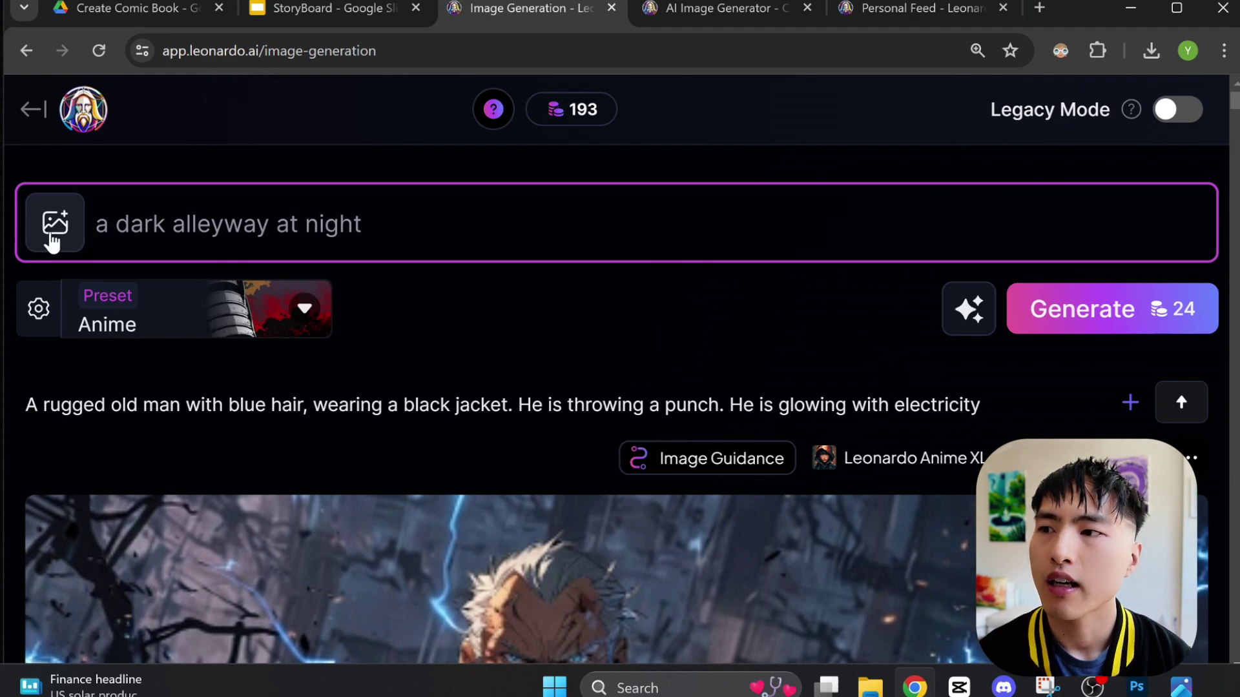
Choose the rainy city old-man upload as the Style Reference image.
{"action": "left_click", "coordinate": [52, 240]}
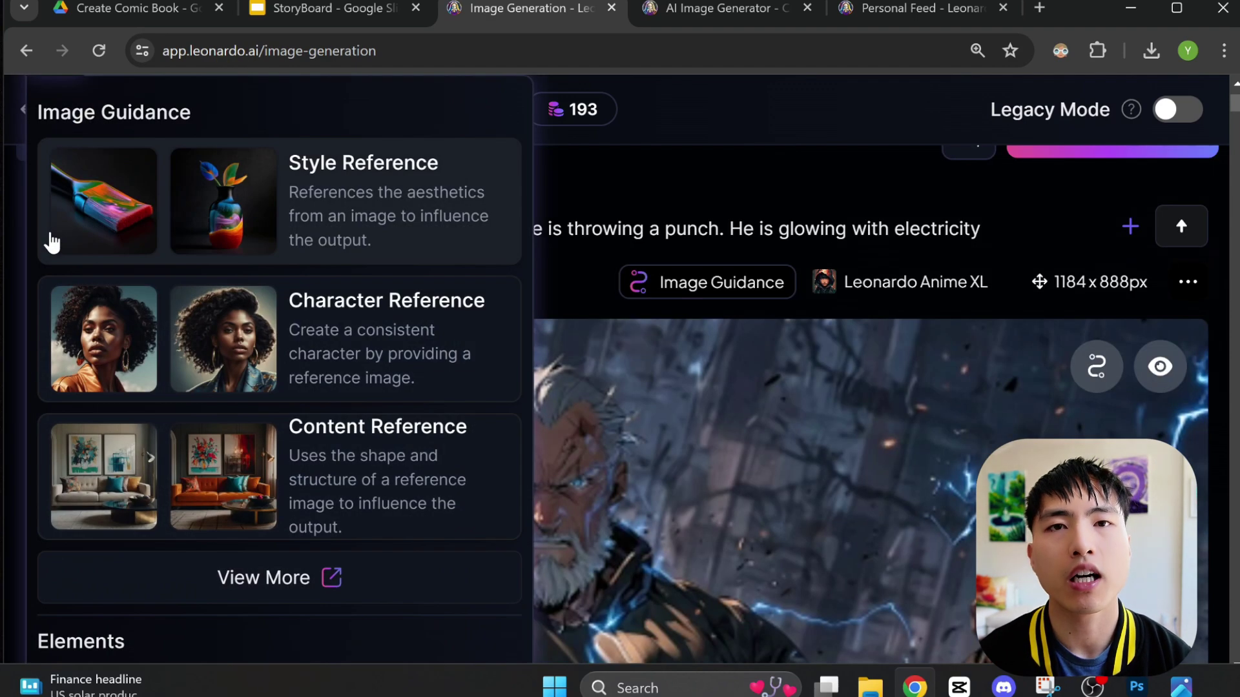
{"action": "left_click", "coordinate": [296, 231]}
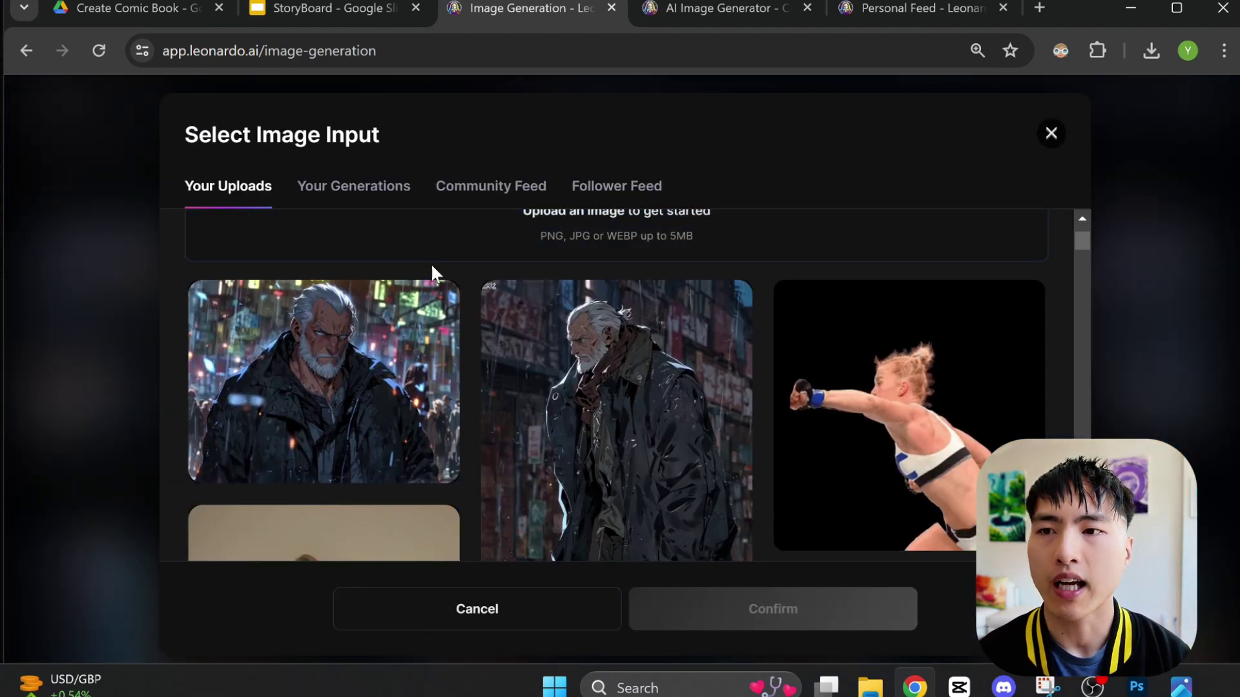
{"action": "left_click", "coordinate": [421, 365]}
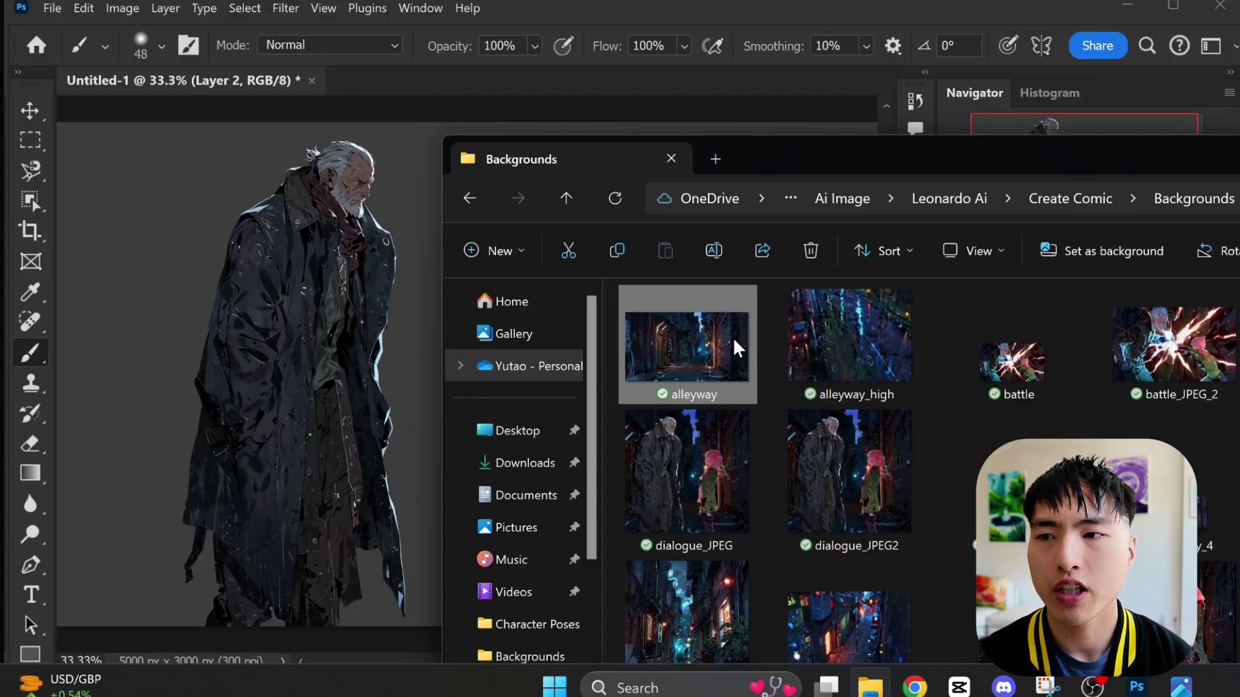
Place the alleyway image behind the characters and darken it to brightness -75.
{"action": "left_click_drag", "start_coordinate": [726, 323], "coordinate": [401, 378]}
{"action": "key", "text": "Return"}
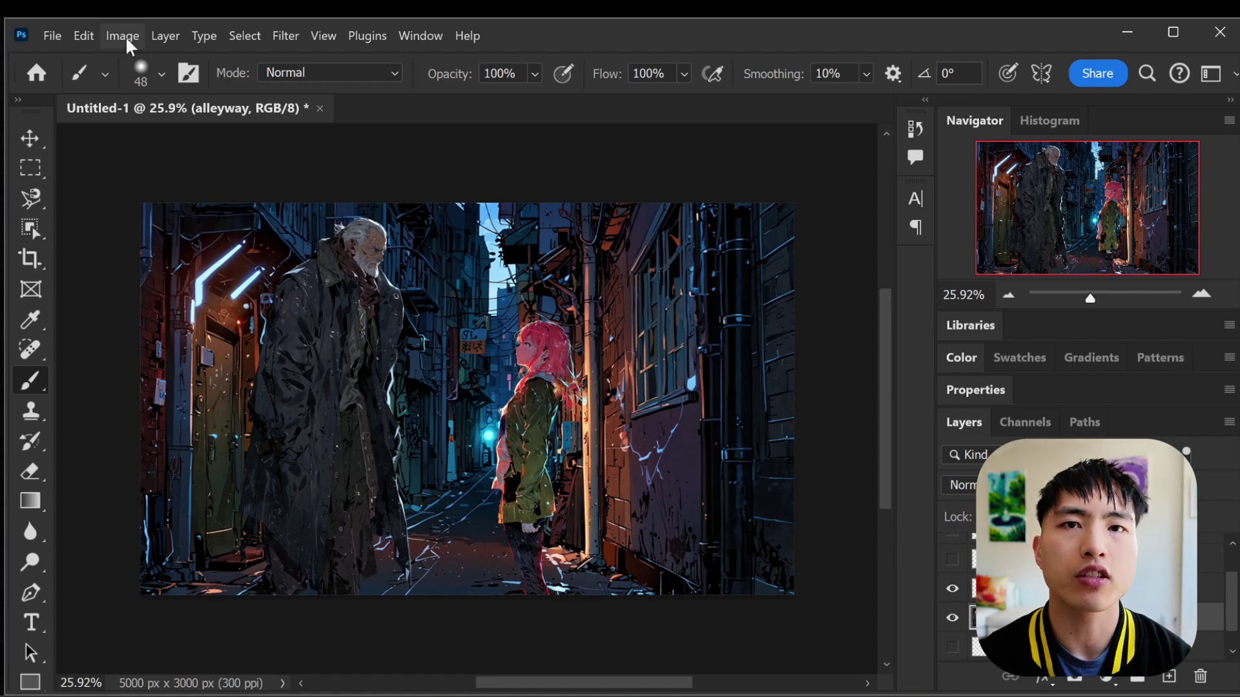
{"action": "left_click", "coordinate": [126, 11]}
{"action": "mouse_move", "coordinate": [215, 84]}
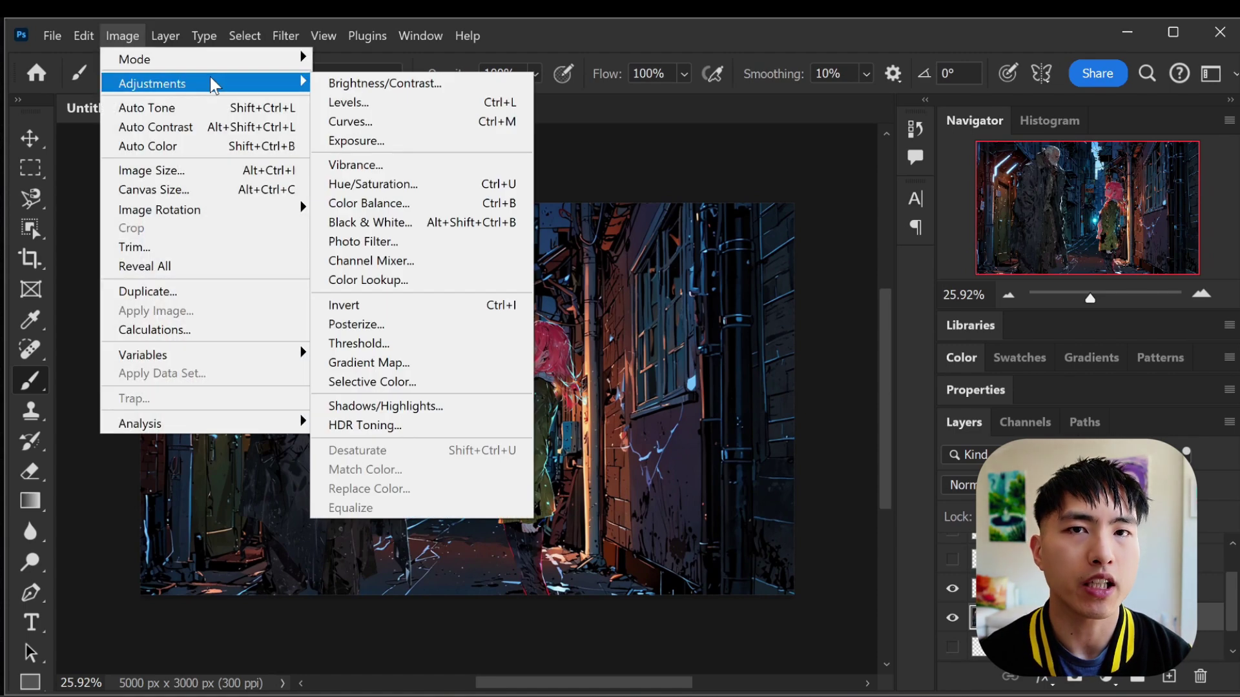
{"action": "left_click", "coordinate": [477, 86]}
{"action": "left_click", "coordinate": [775, 219]}
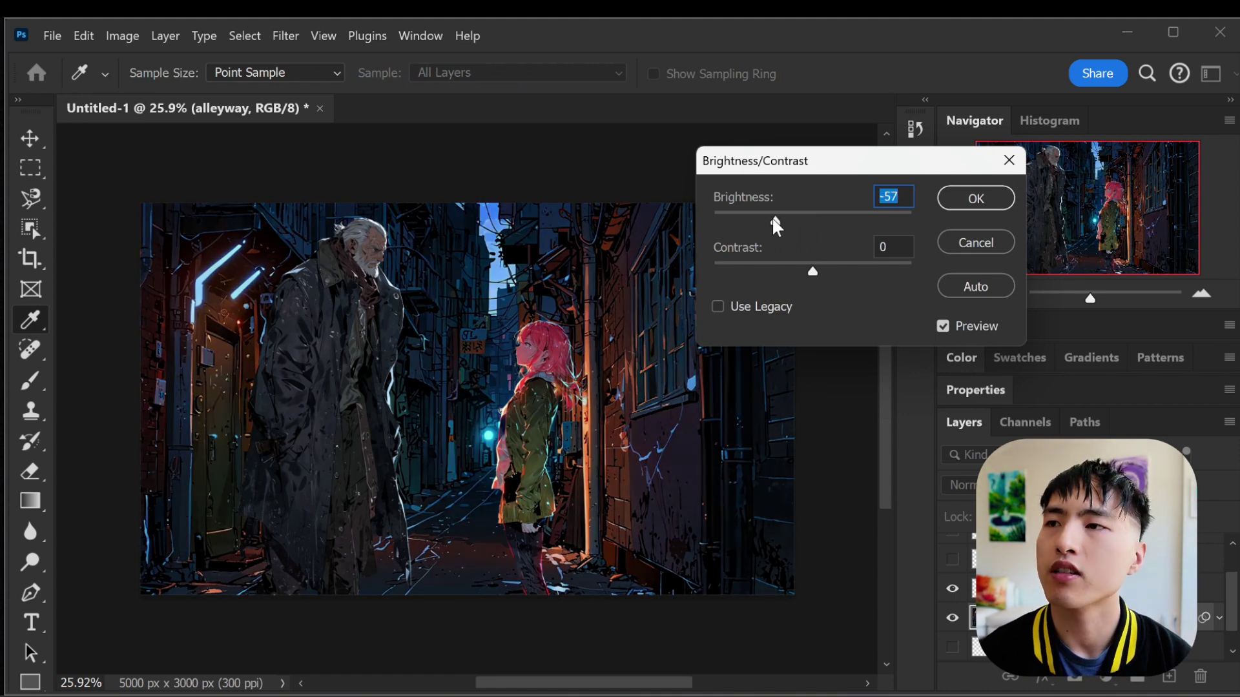
{"action": "left_click_drag", "start_coordinate": [774, 220], "coordinate": [766, 219]}
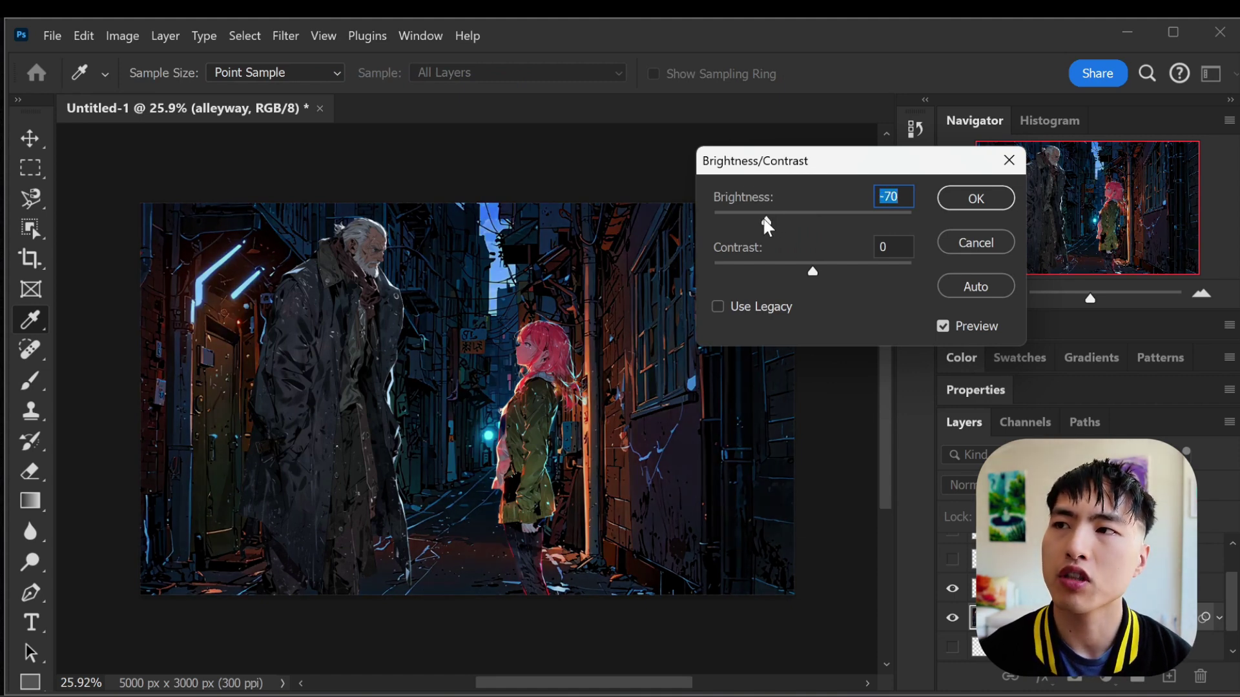
{"action": "left_click", "coordinate": [975, 206]}
{"action": "key", "text": "b"}
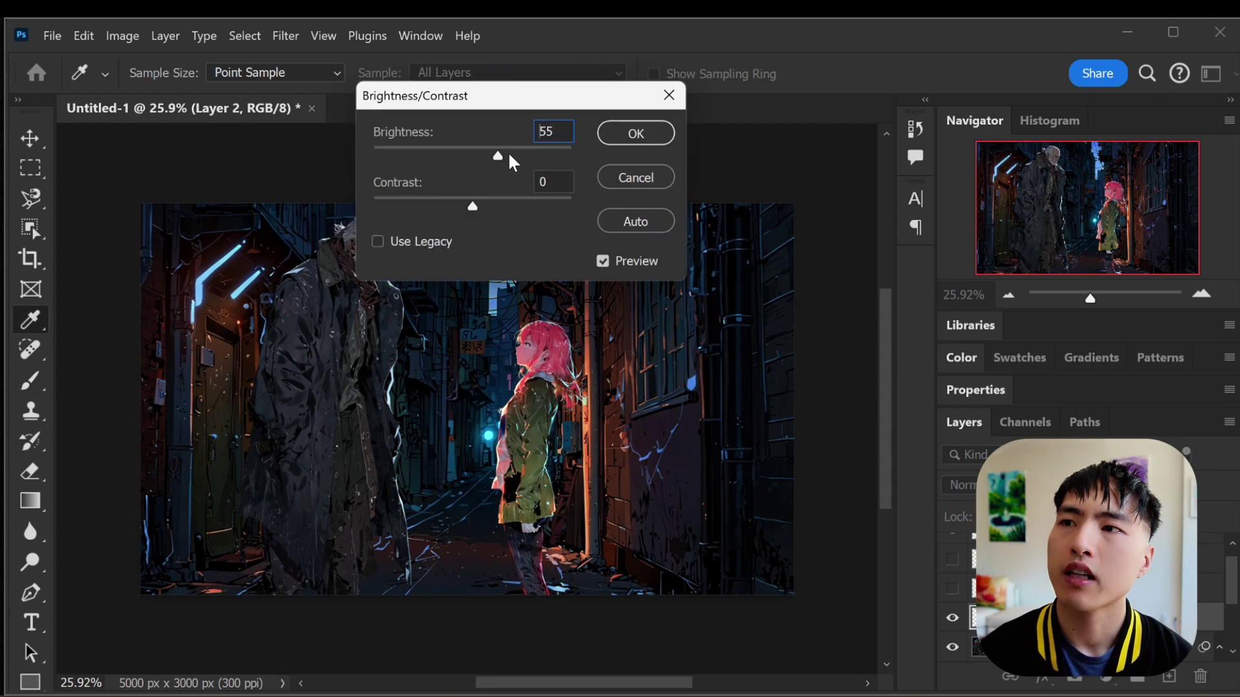
Brighten the girl's and the man's layers with positive Brightness/Contrast values.
{"action": "left_click_drag", "start_coordinate": [507, 158], "coordinate": [510, 160]}
{"action": "left_click", "coordinate": [633, 133]}
{"action": "key", "text": "b"}
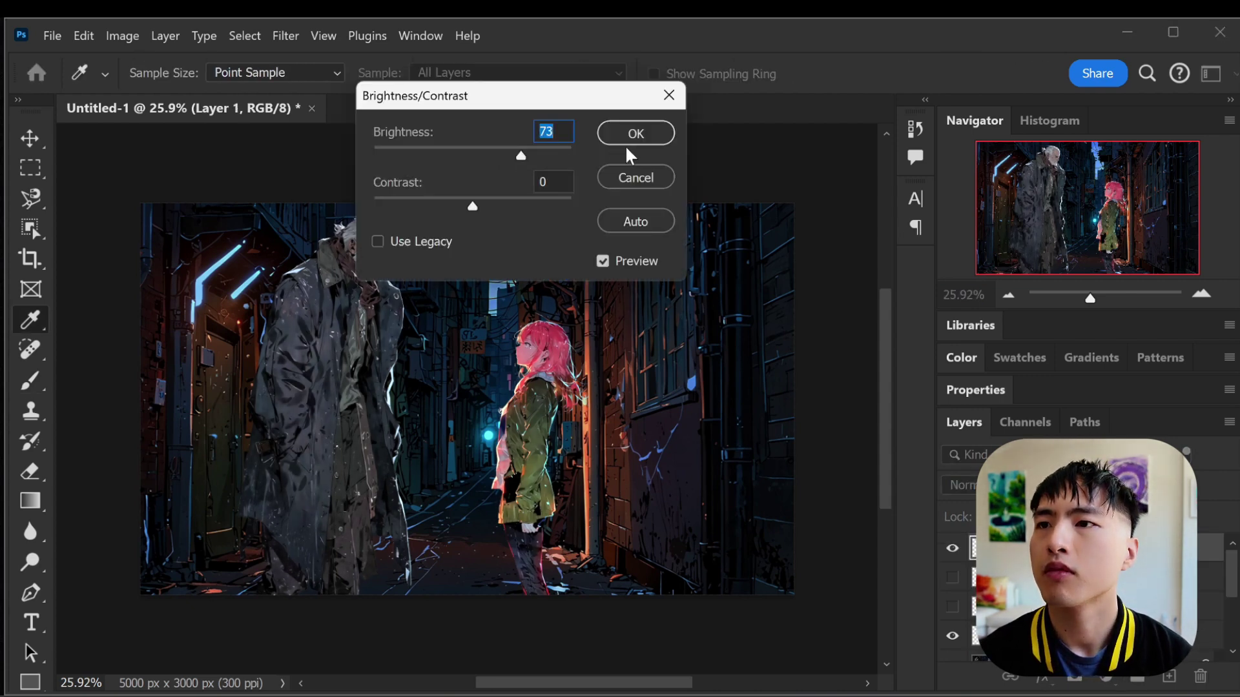
{"action": "left_click", "coordinate": [635, 133]}
{"action": "key", "text": "b"}
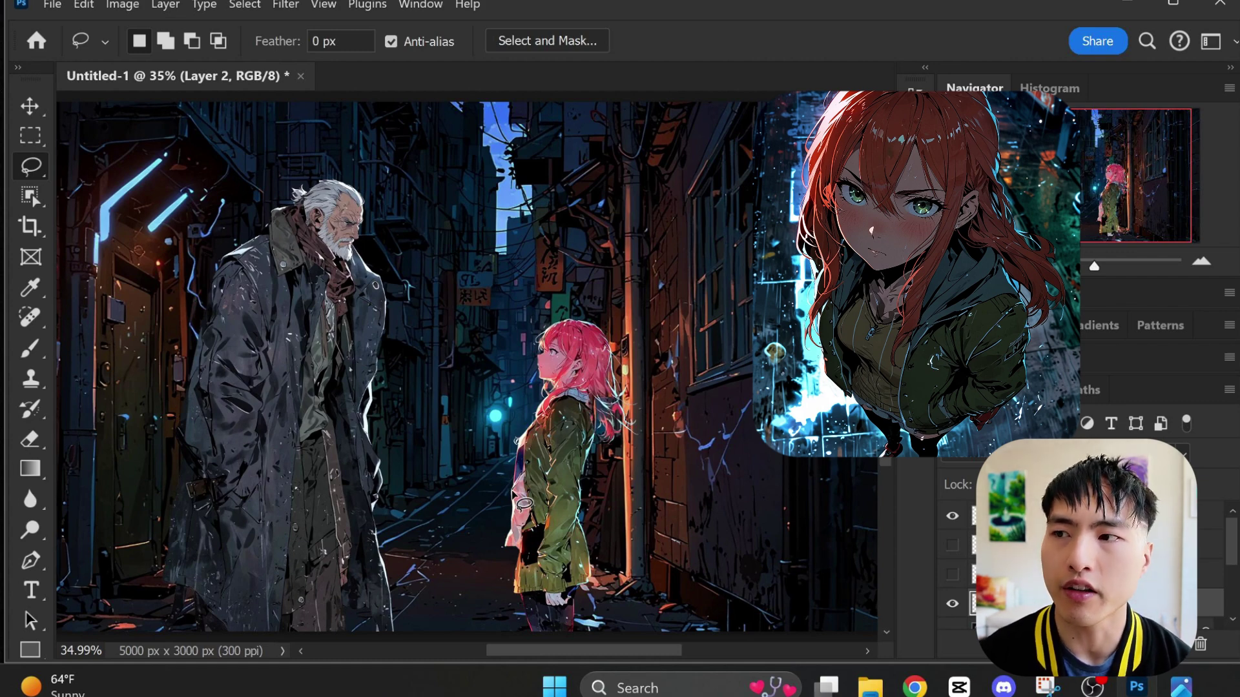
Lasso part of the girl and set Hue -27, Saturation -14, Lightness -45.
{"action": "key", "text": "shift+l"}
{"action": "key", "text": "shift+l"}
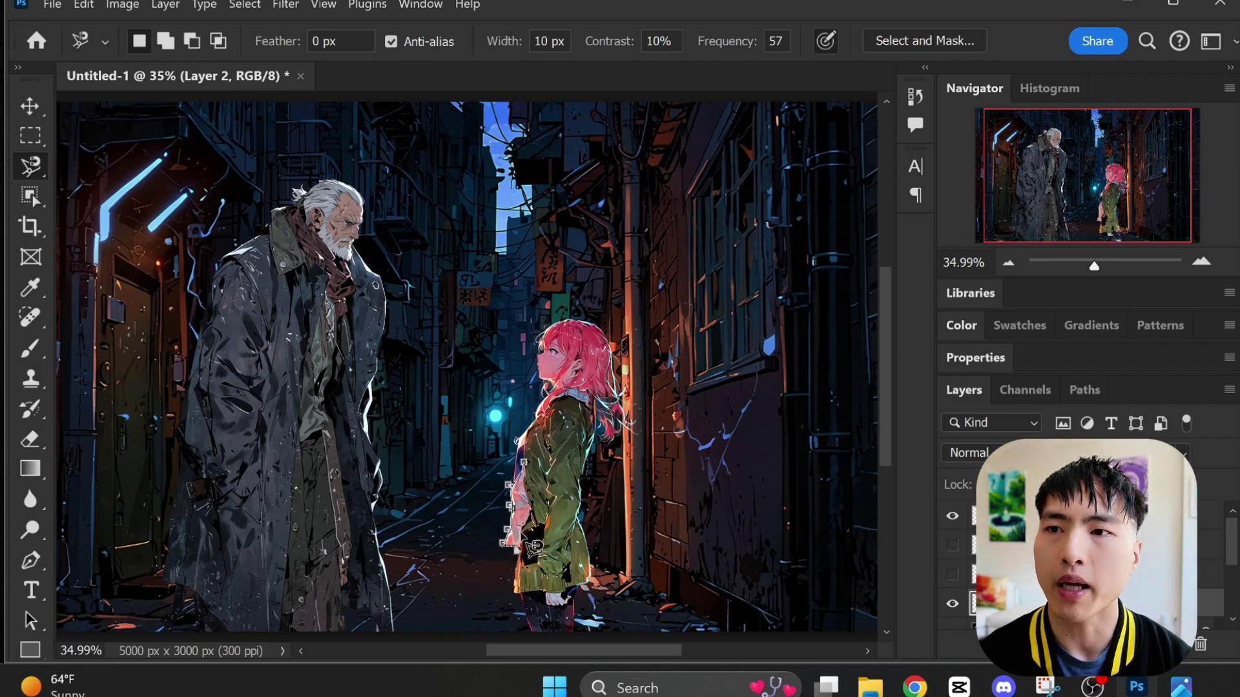
{"action": "left_click", "coordinate": [522, 457]}
{"action": "key", "text": "ctrl+u"}
{"action": "left_click", "coordinate": [833, 438]}
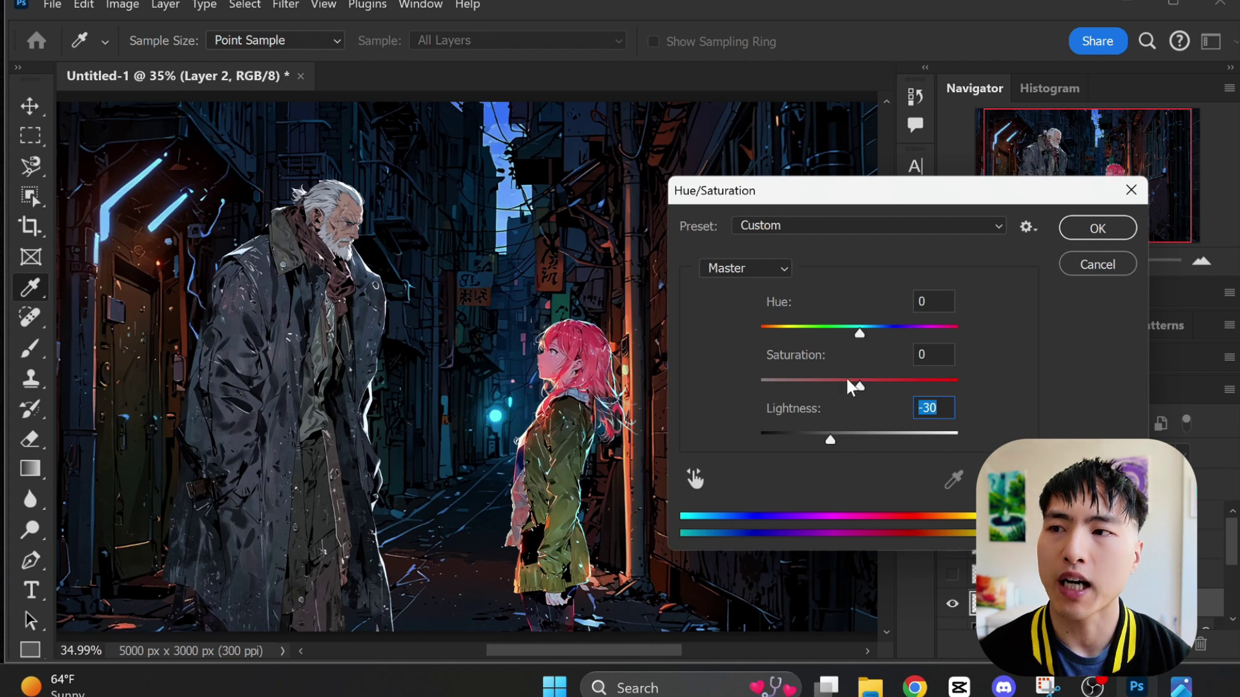
{"action": "left_click", "coordinate": [847, 381]}
{"action": "left_click_drag", "start_coordinate": [854, 331], "coordinate": [833, 336]}
{"action": "left_click", "coordinate": [813, 437]}
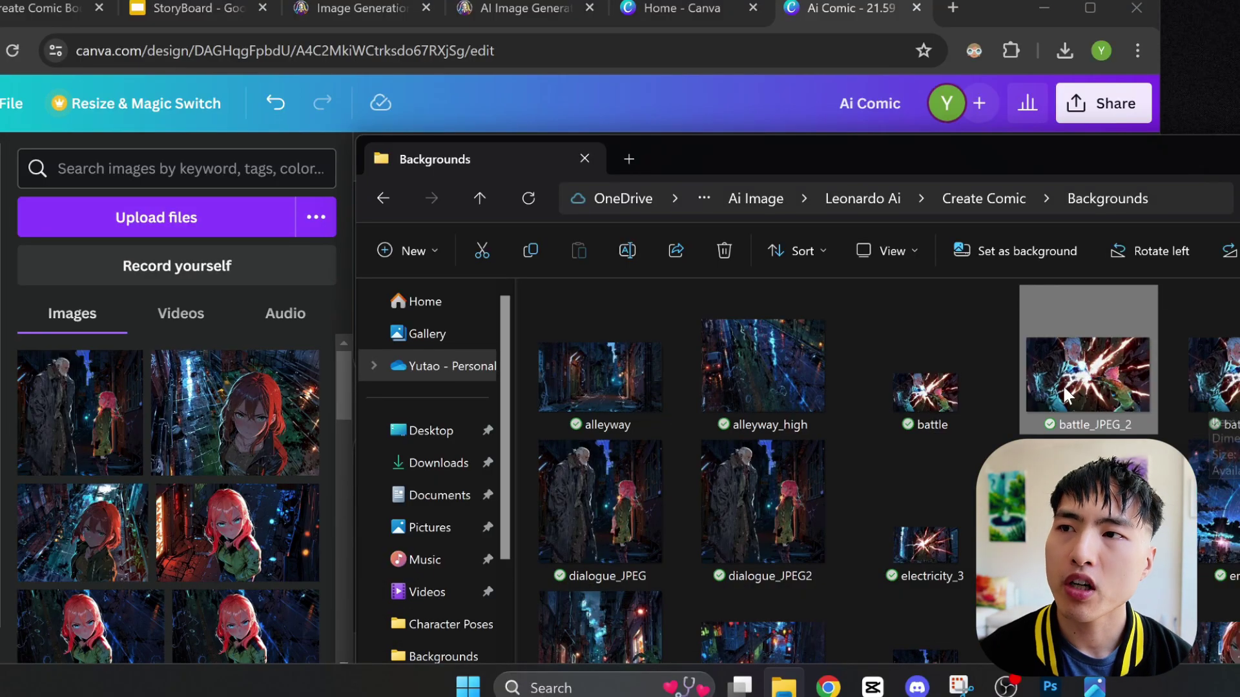
Upload battle_JPEG_2, place and crop it on page 2, and give it a solid weight-4 border.
{"action": "left_click_drag", "start_coordinate": [1068, 394], "coordinate": [160, 462]}
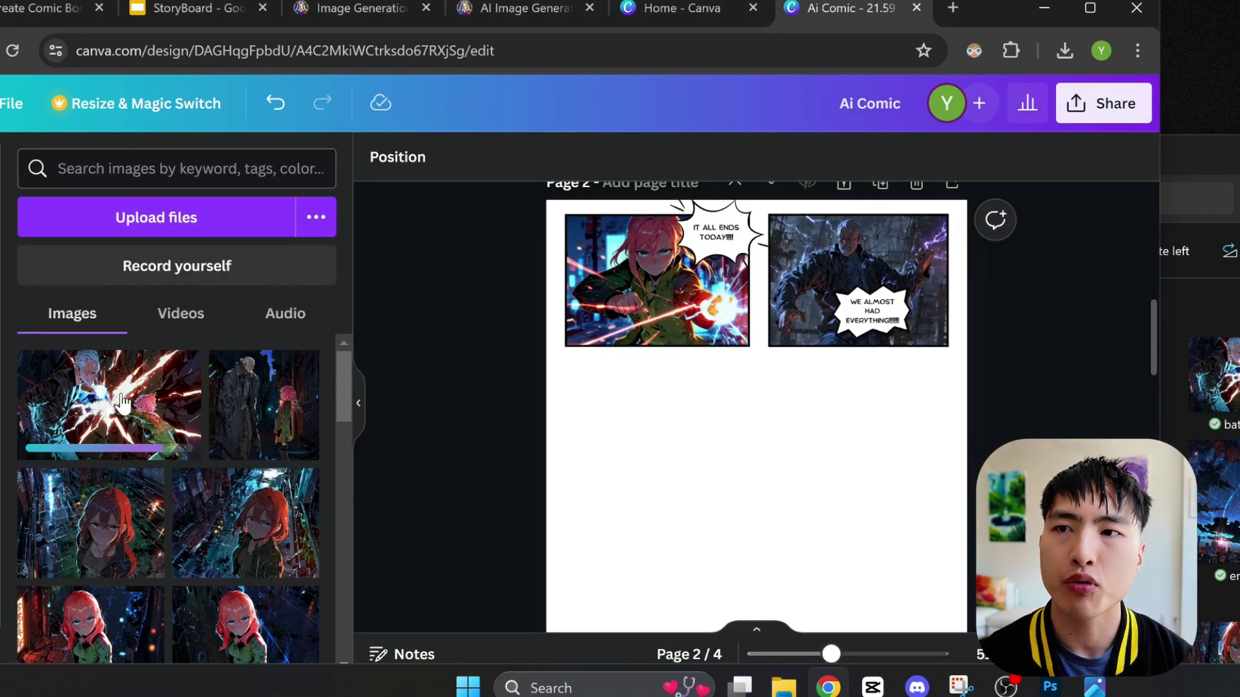
{"action": "left_click_drag", "start_coordinate": [120, 418], "coordinate": [633, 426]}
{"action": "left_click_drag", "start_coordinate": [861, 535], "coordinate": [949, 592]}
{"action": "scroll", "coordinate": [949, 592], "scroll_direction": "down", "scroll_amount": 2}
{"action": "left_click_drag", "start_coordinate": [762, 264], "coordinate": [762, 274]}
{"action": "scroll", "coordinate": [553, 172], "scroll_direction": "up", "scroll_amount": 1}
{"action": "left_click", "coordinate": [559, 158]}
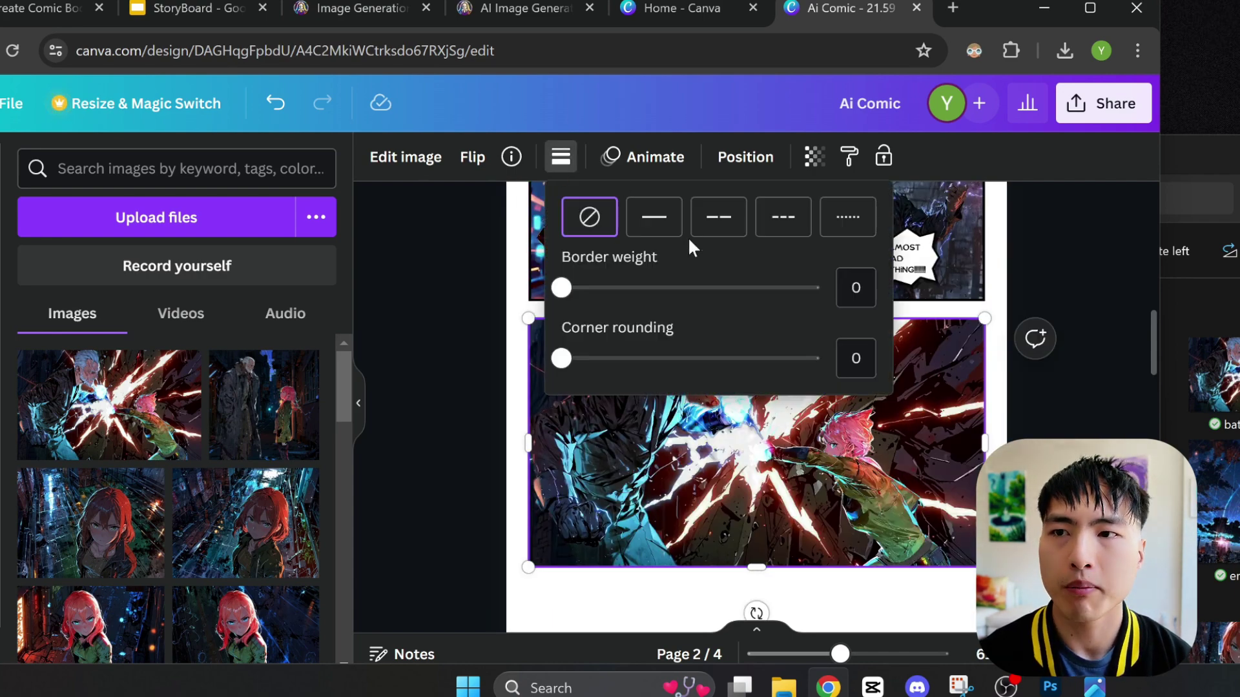
{"action": "left_click", "coordinate": [662, 231]}
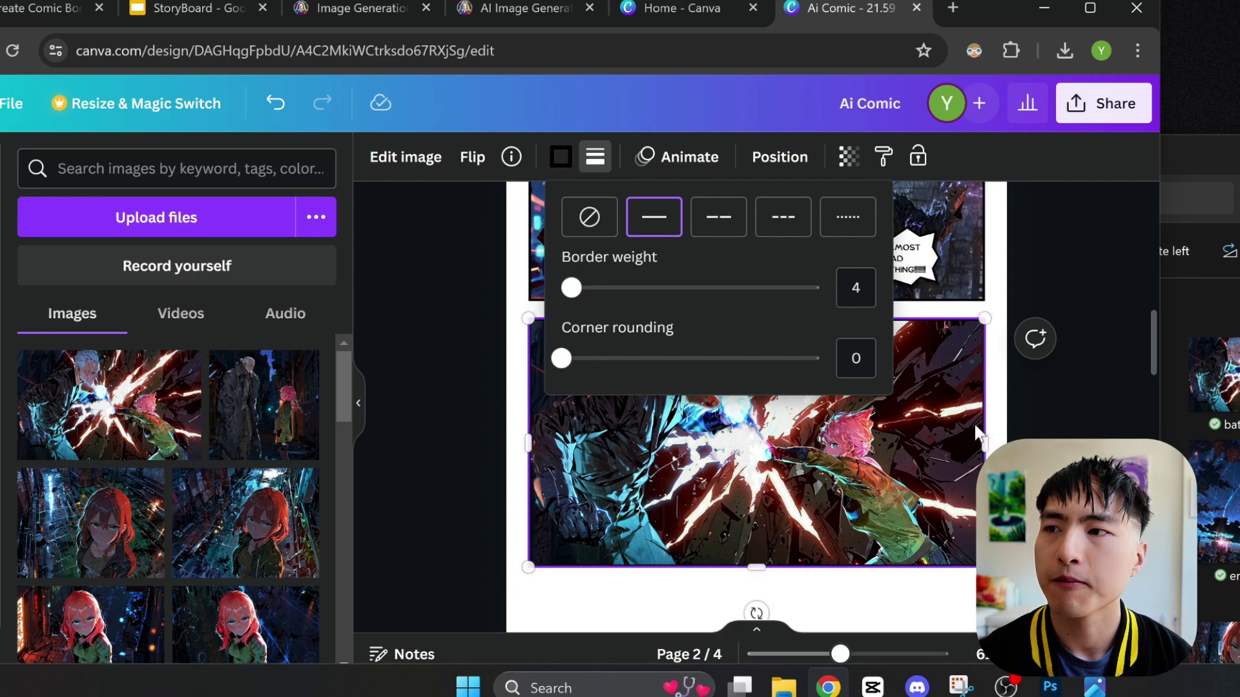
{"action": "key", "text": "Escape"}
Upload the old-man image and place it as a smaller panel below the battle panel.
{"action": "scroll", "coordinate": [756, 407], "scroll_direction": "down", "scroll_amount": 3}
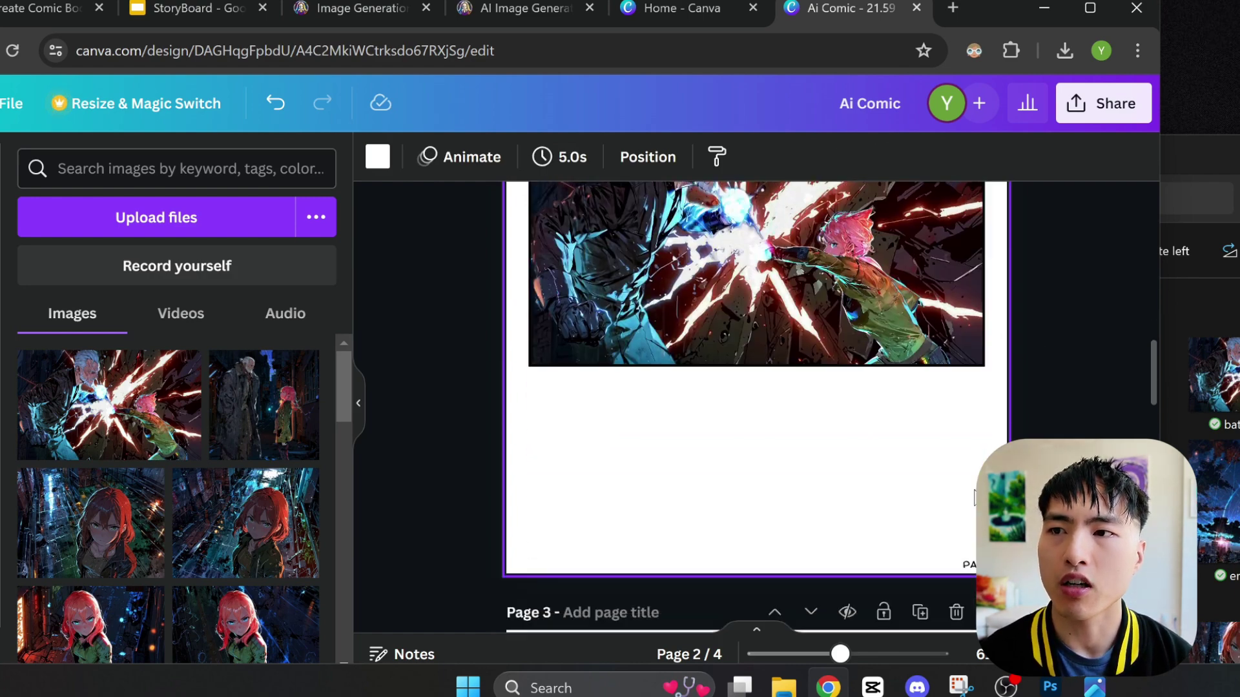
{"action": "left_click_drag", "start_coordinate": [1214, 374], "coordinate": [181, 419]}
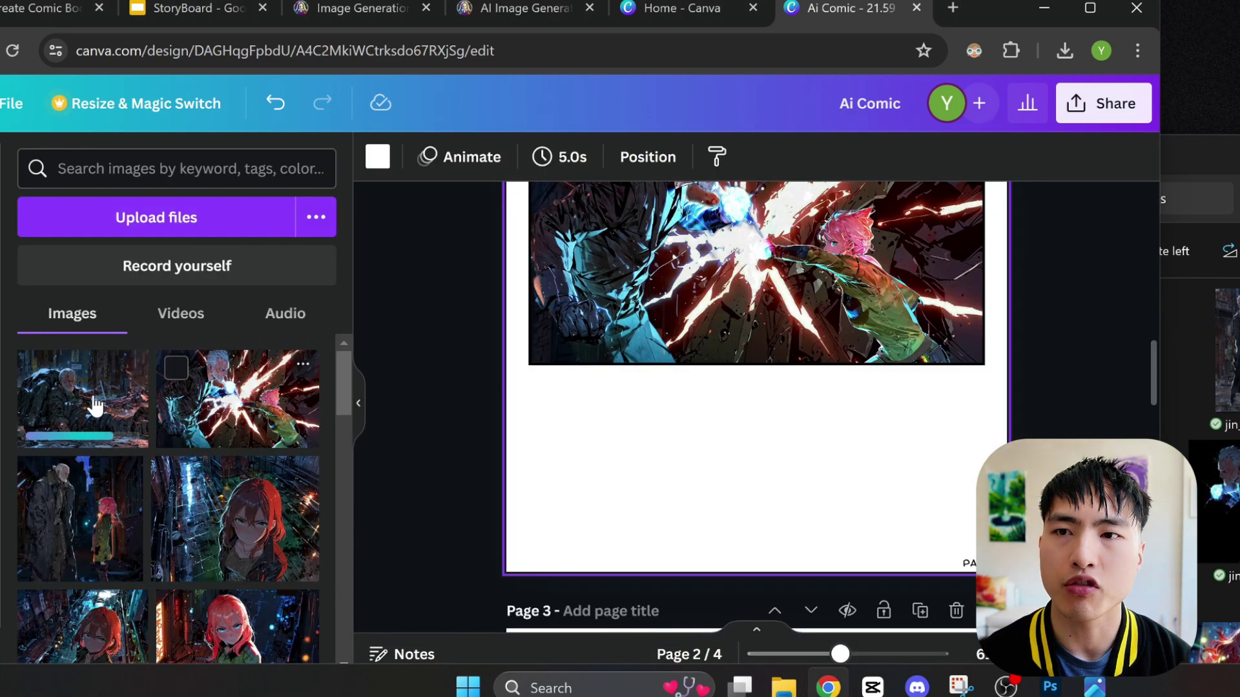
{"action": "left_click_drag", "start_coordinate": [69, 407], "coordinate": [594, 430]}
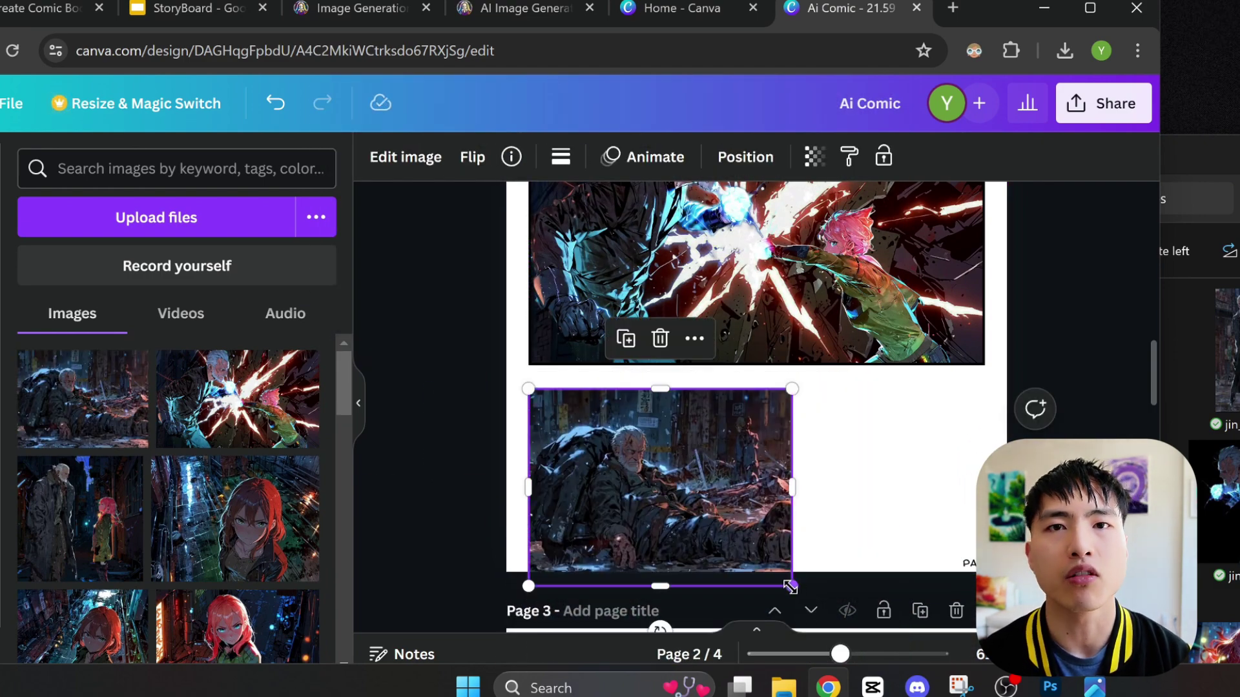
{"action": "left_click_drag", "start_coordinate": [789, 586], "coordinate": [729, 548]}
Add a speech bubble to the fallen-man panel, flip it horizontally, and narrow its caption box.
{"action": "left_click", "coordinate": [800, 440]}
{"action": "left_click", "coordinate": [687, 436]}
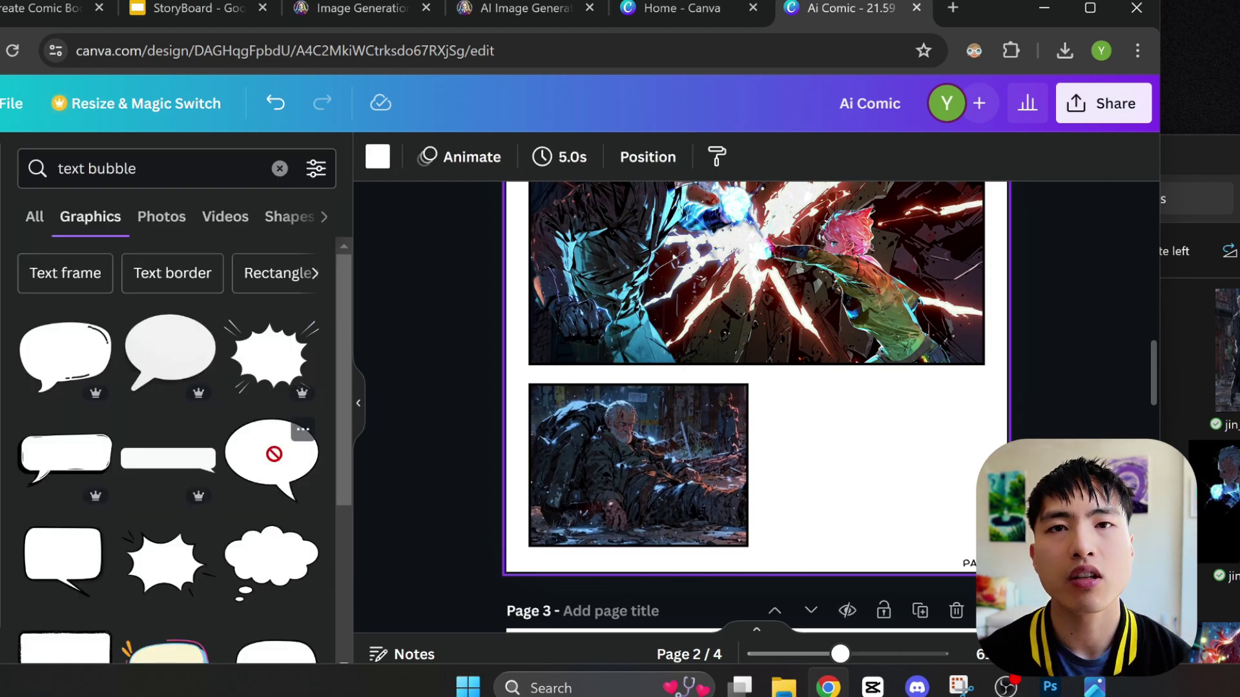
{"action": "left_click_drag", "start_coordinate": [288, 452], "coordinate": [657, 376]}
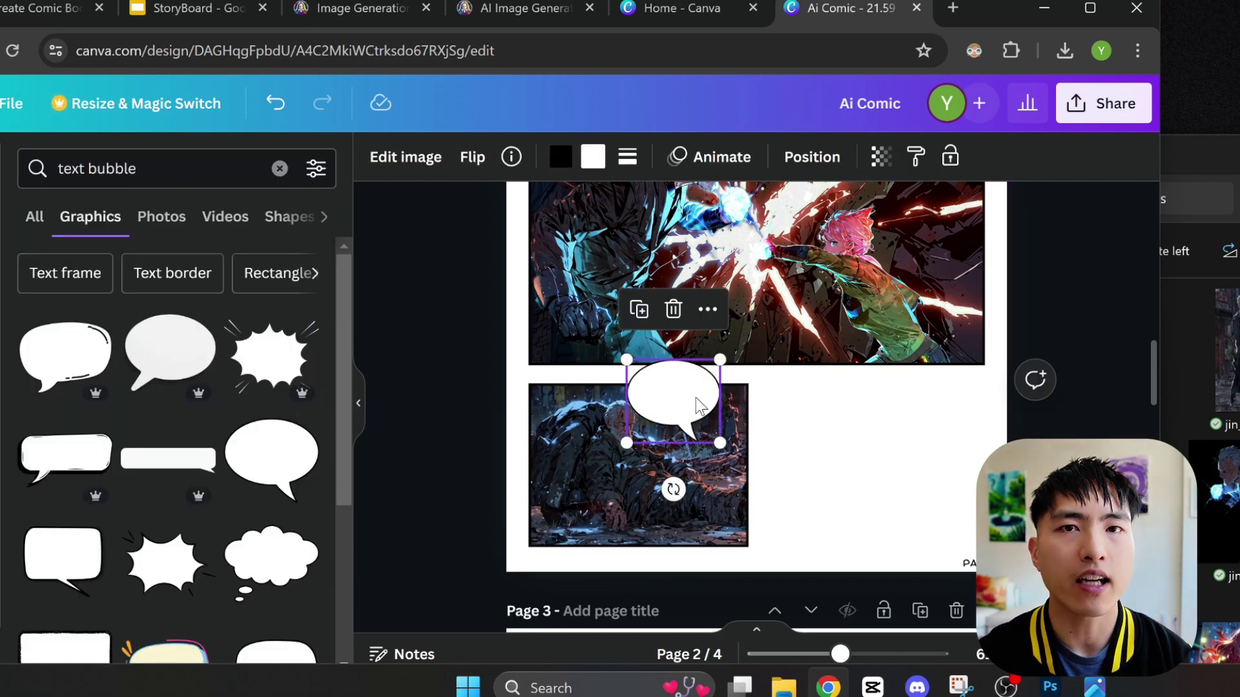
{"action": "left_click", "coordinate": [473, 158]}
{"action": "left_click", "coordinate": [536, 210]}
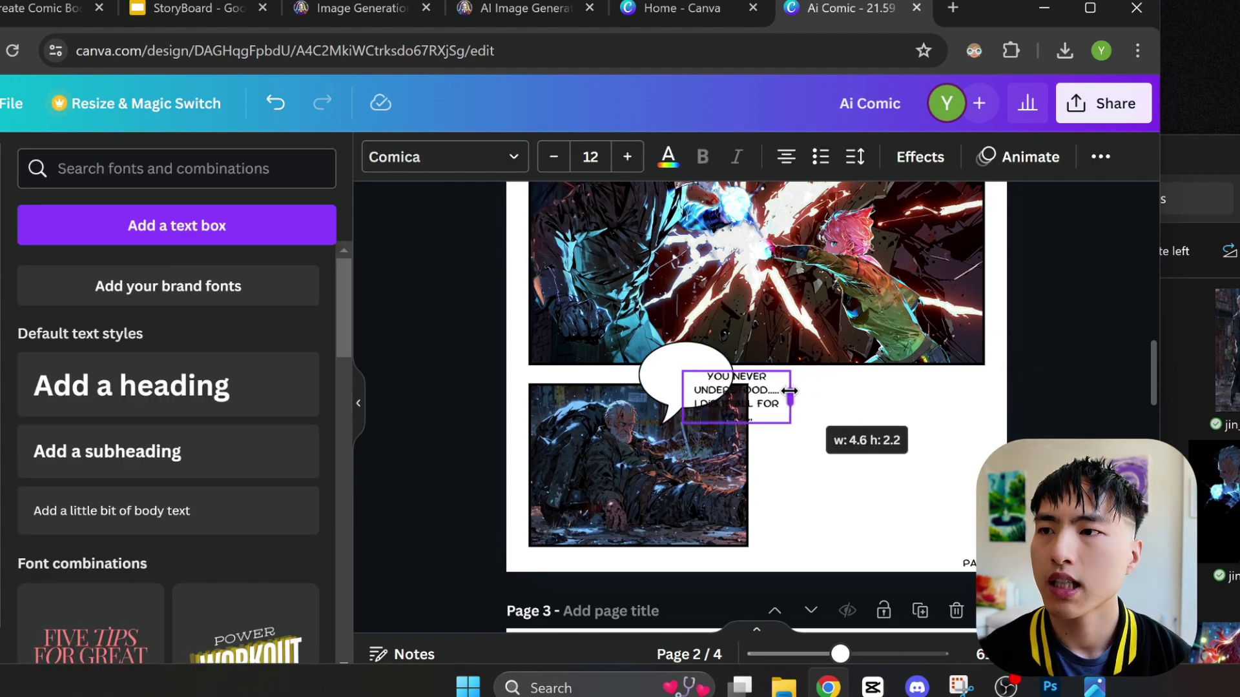
{"action": "left_click_drag", "start_coordinate": [795, 397], "coordinate": [736, 369]}
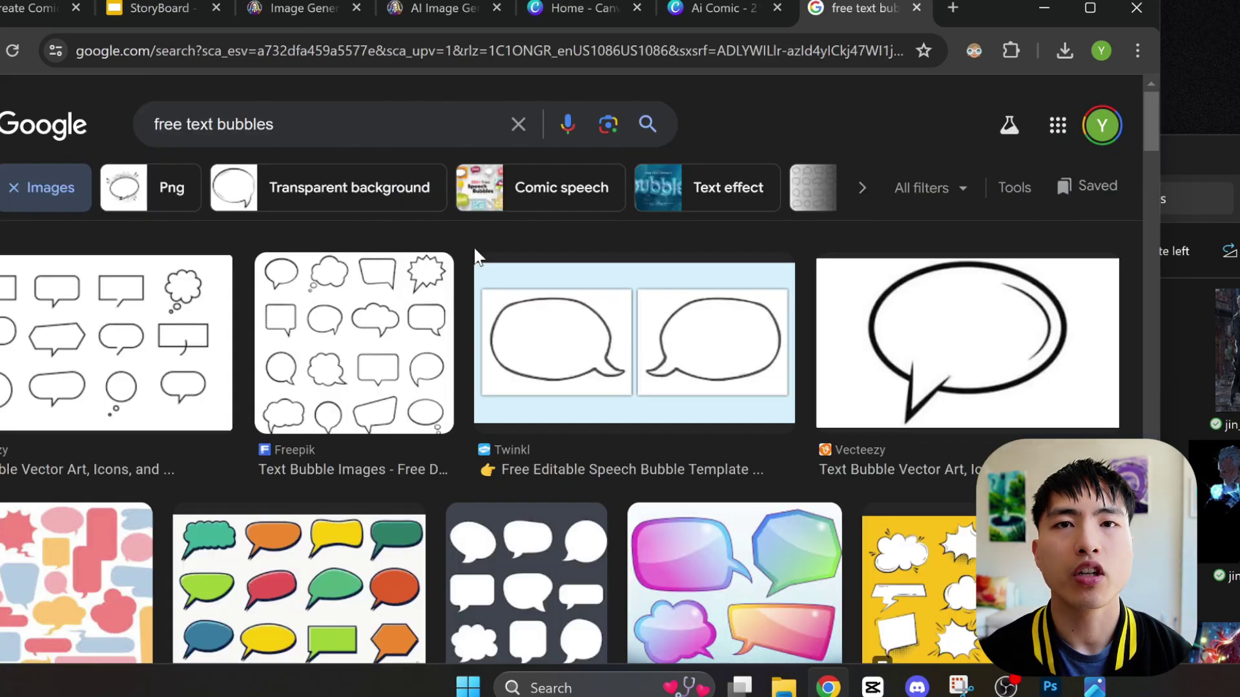